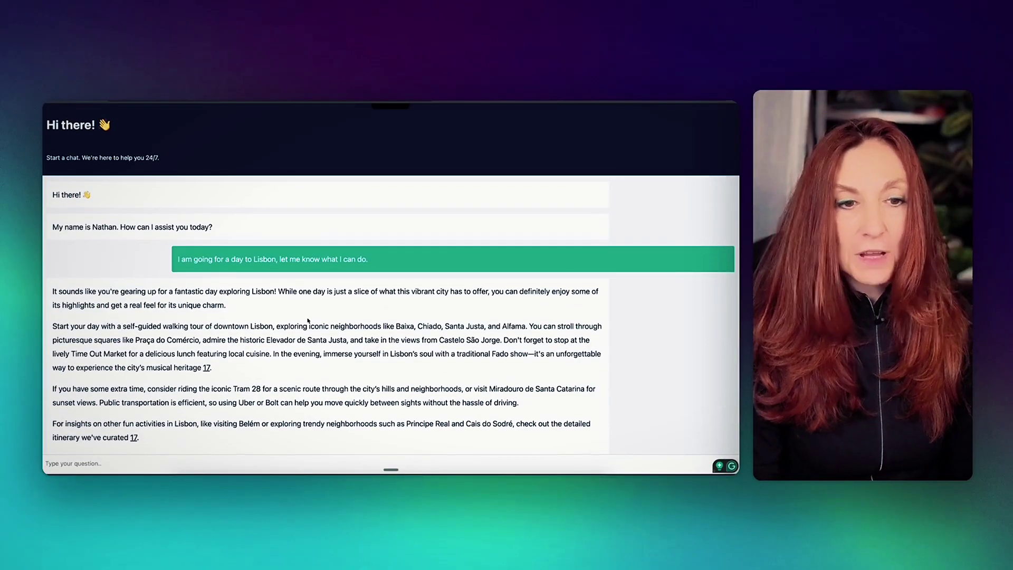
Step: Check the Lisbon itinerary blog post cited as source 17, then read on to the travel tips
scroll(309, 320, "down", 1)
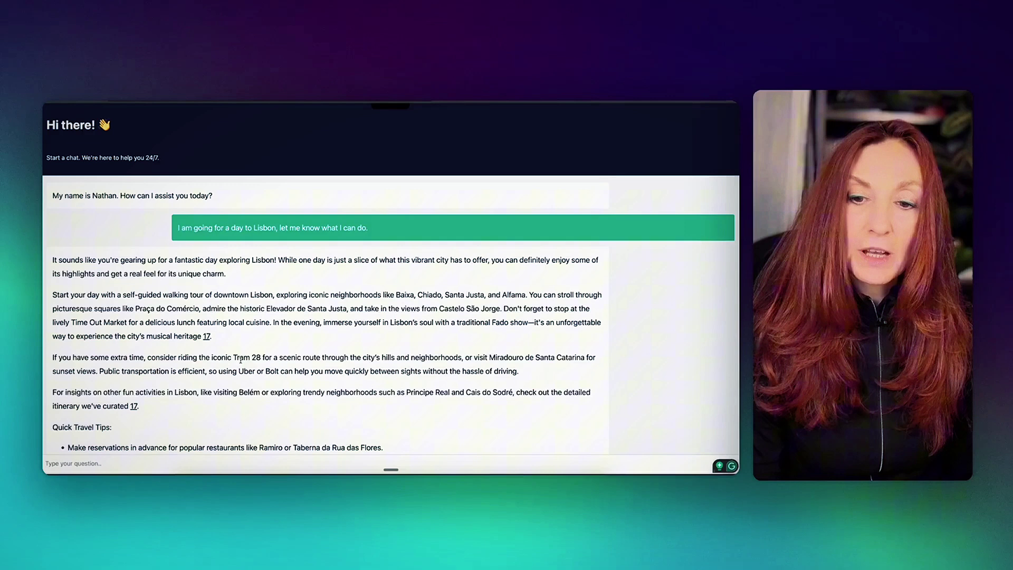
left_click(207, 337)
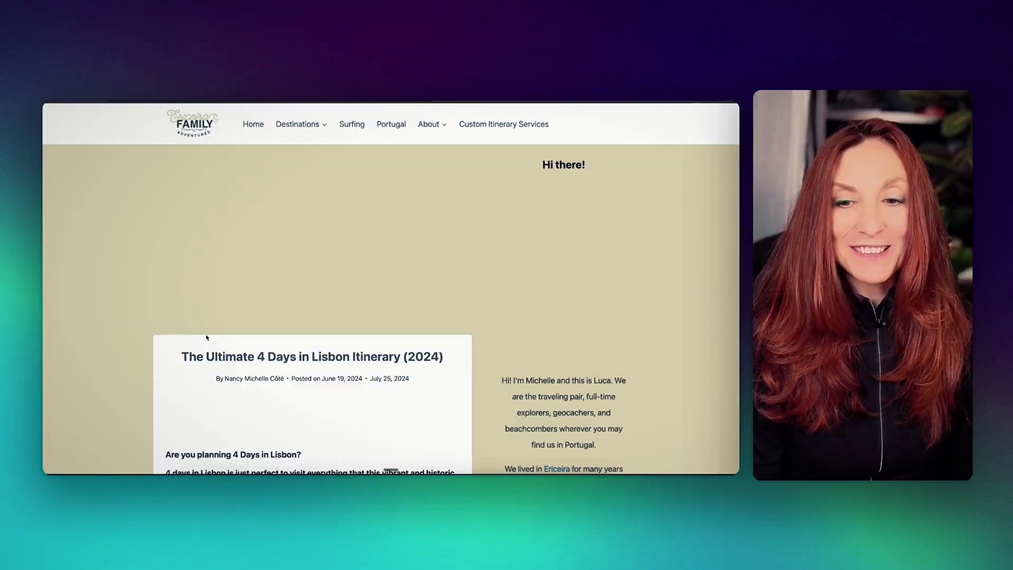
scroll(282, 285, "down", 3)
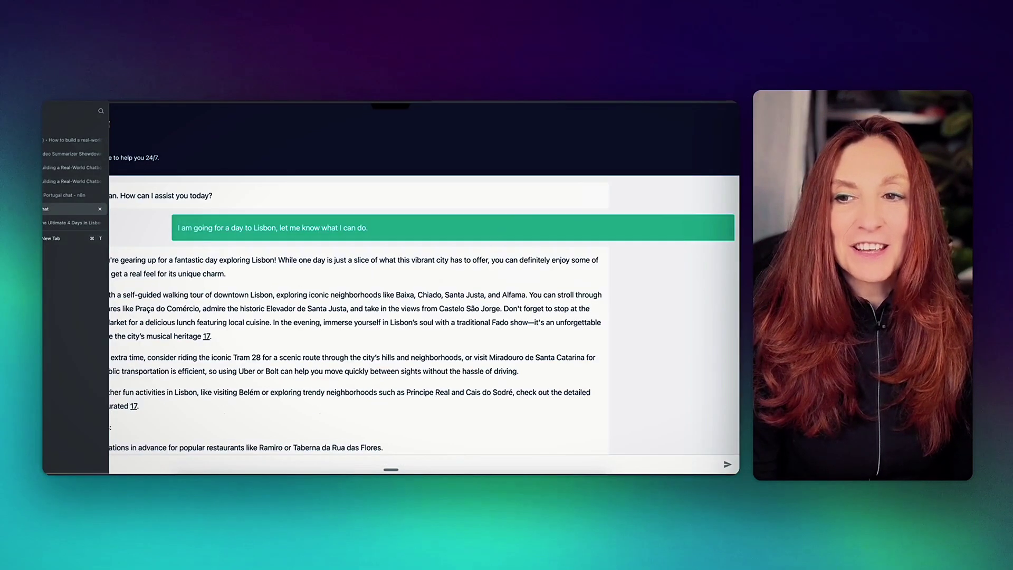
scroll(338, 345, "down", 3)
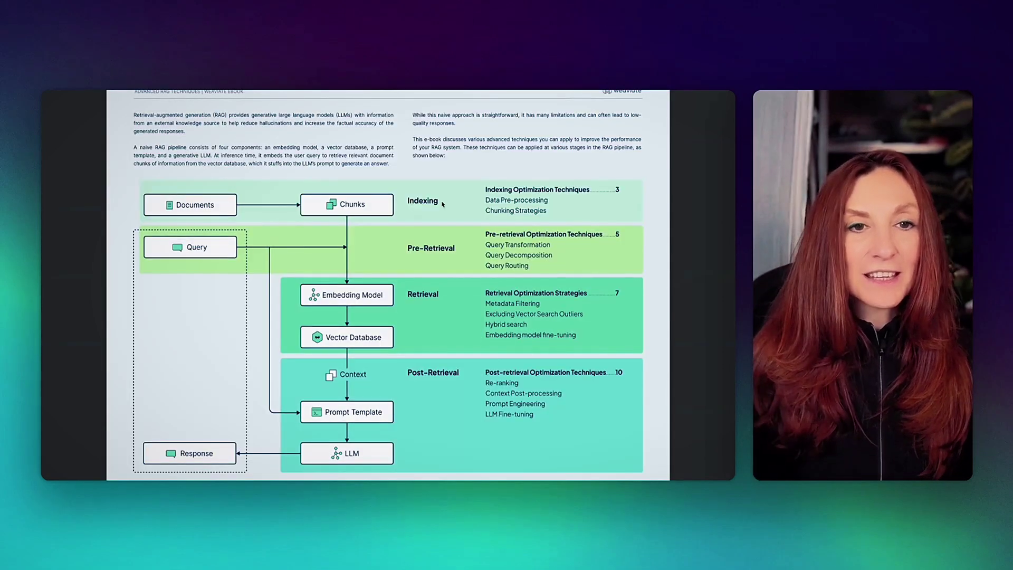
Step: Page from the RAG pipeline diagram through indexing, hybrid search and fine-tuning pages to Context Post-Processing
key("Right")
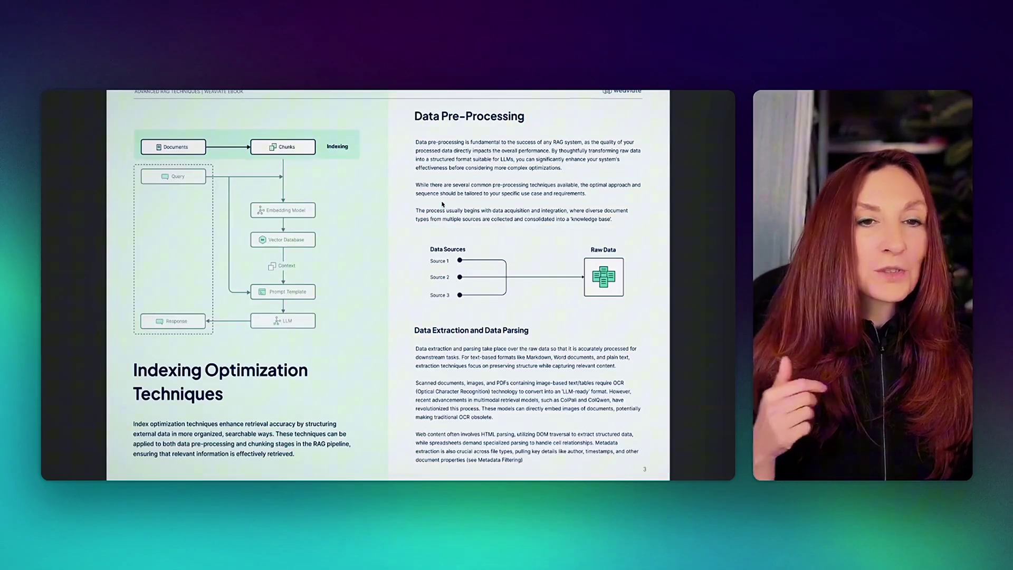
key("Right")
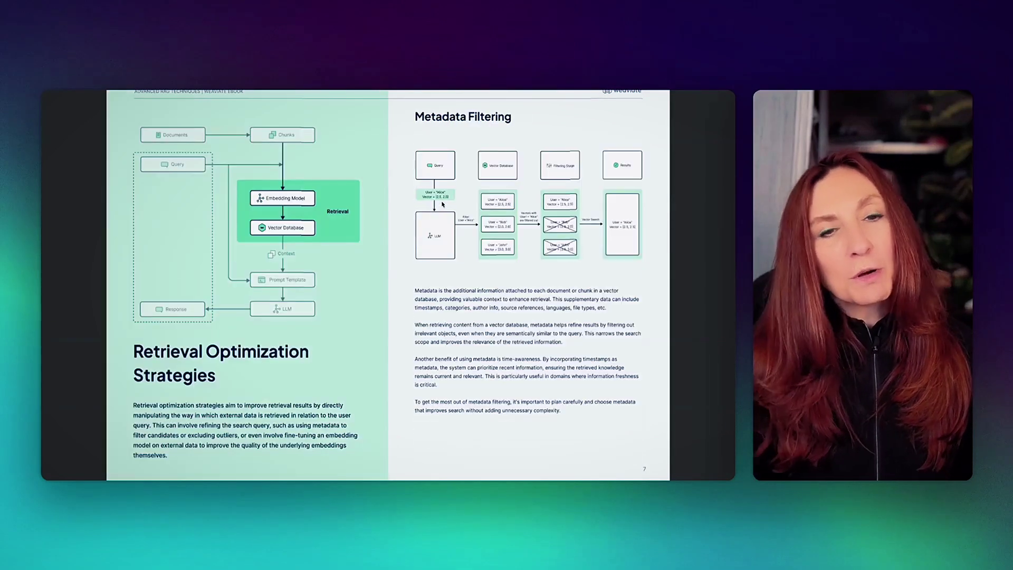
key("Right")
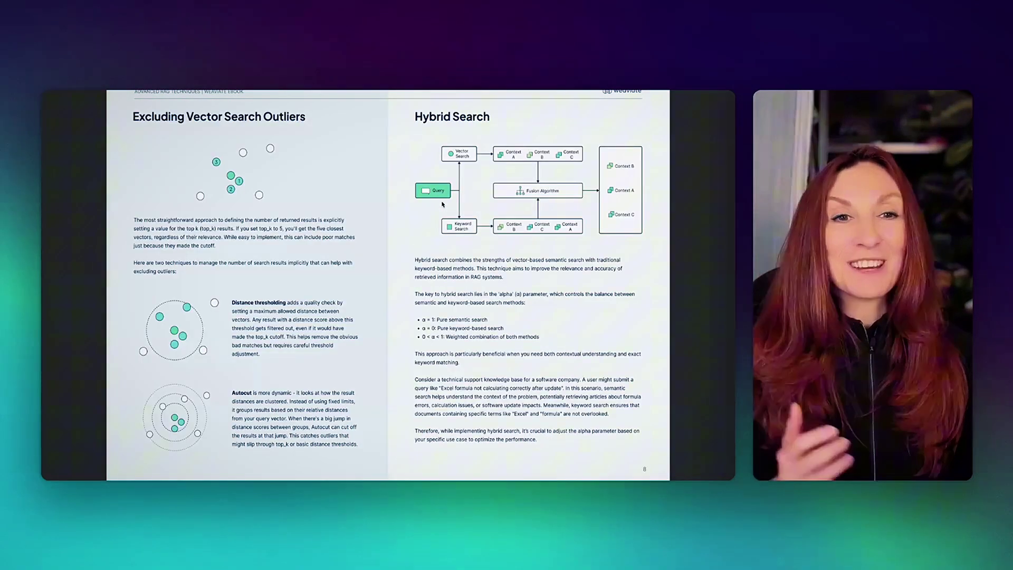
key("Right")
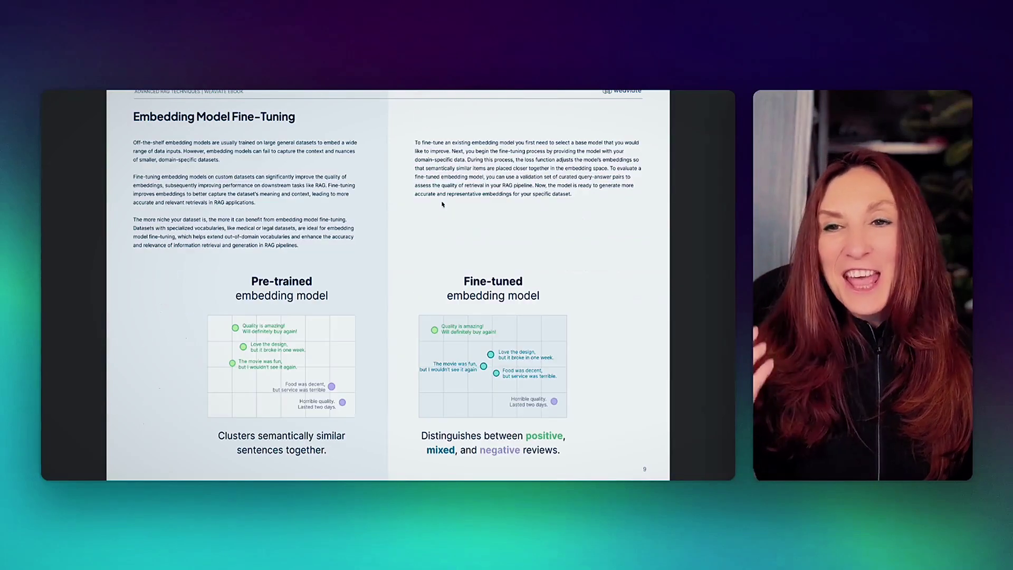
key("Right")
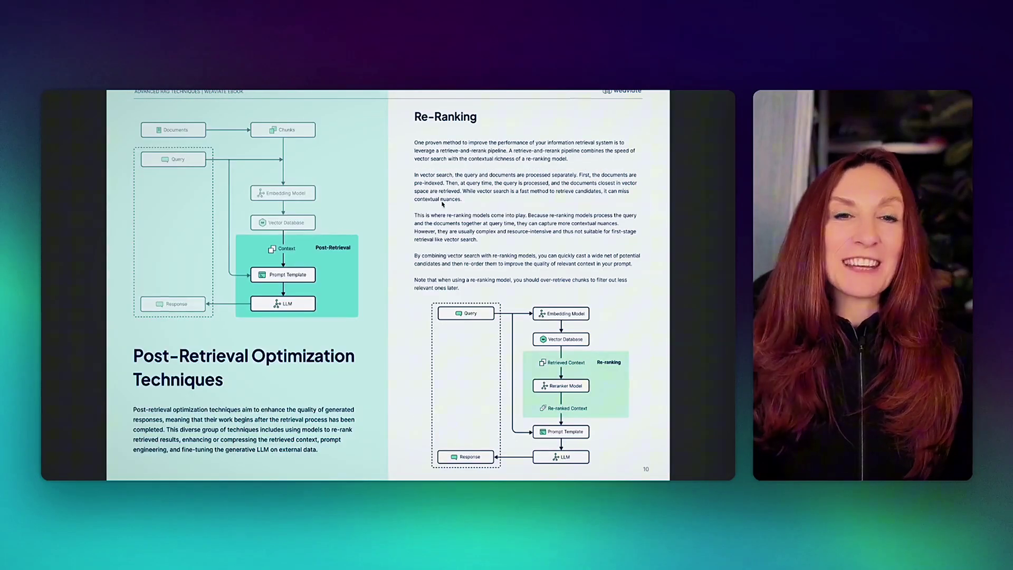
key("Right")
key("Right")
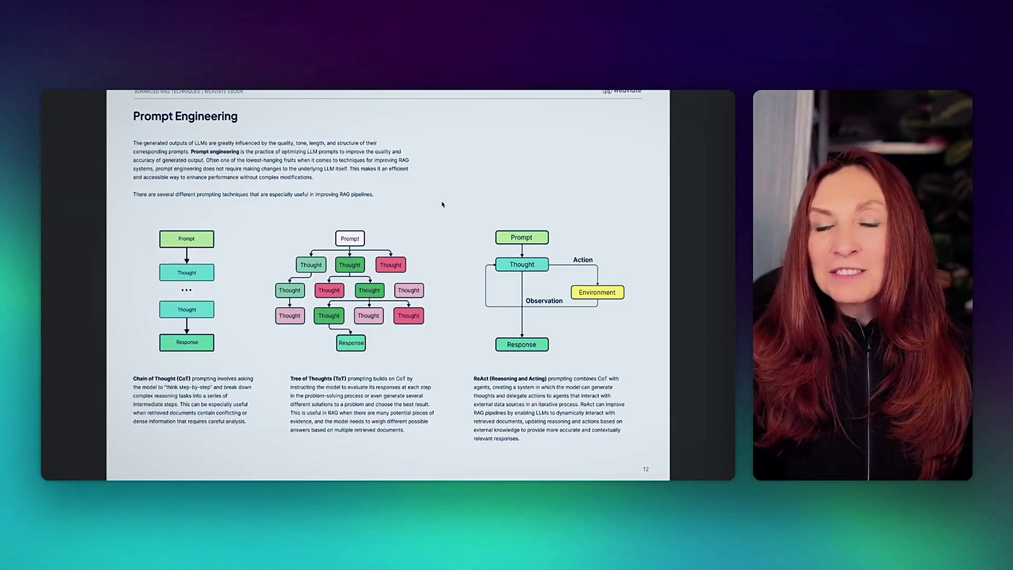
key("Right")
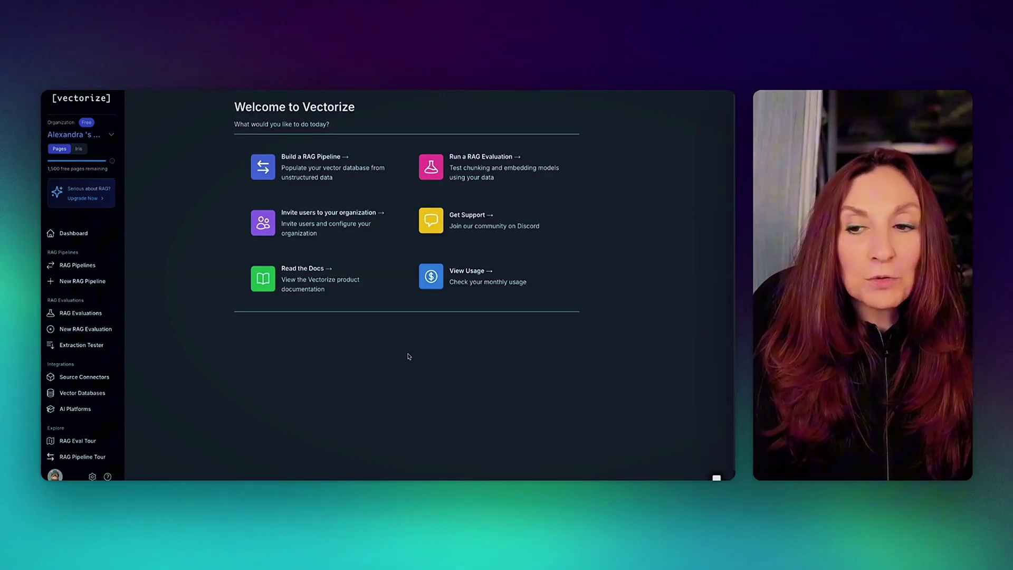
Step: Create Untitled Pipeline 1 and preview the Web Crawler source settings without choosing a source
left_click(84, 283)
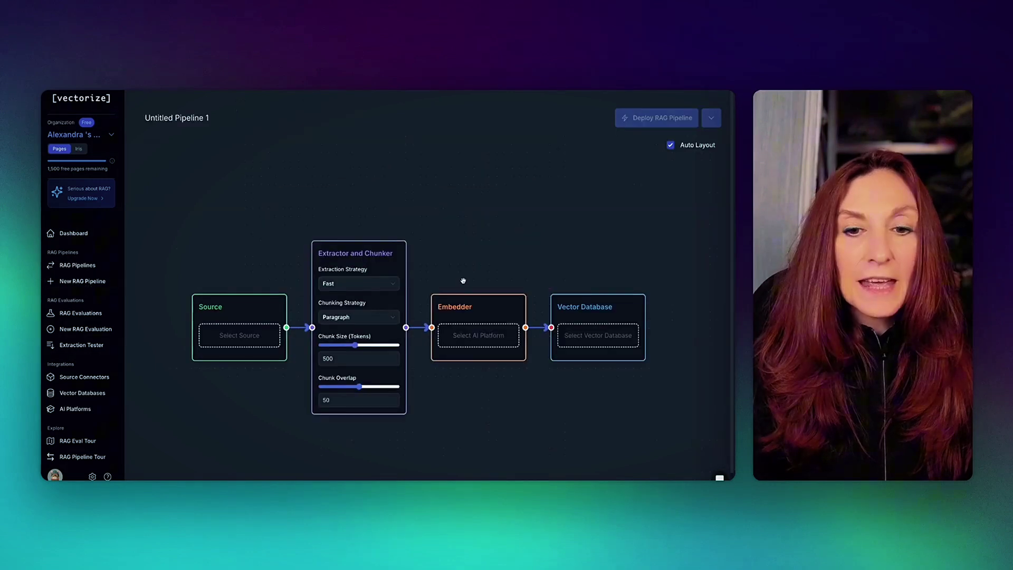
left_click(237, 344)
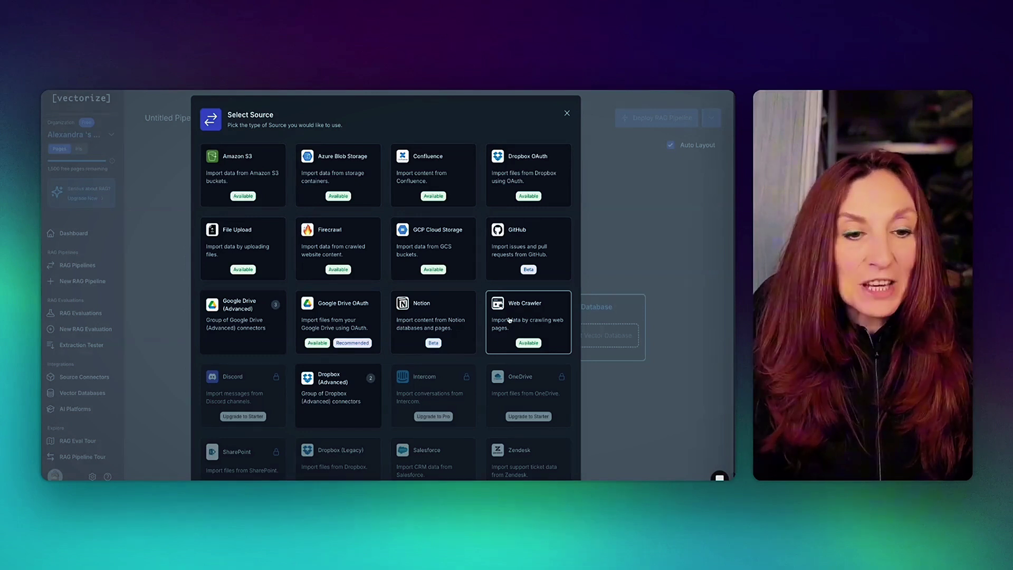
left_click(509, 319)
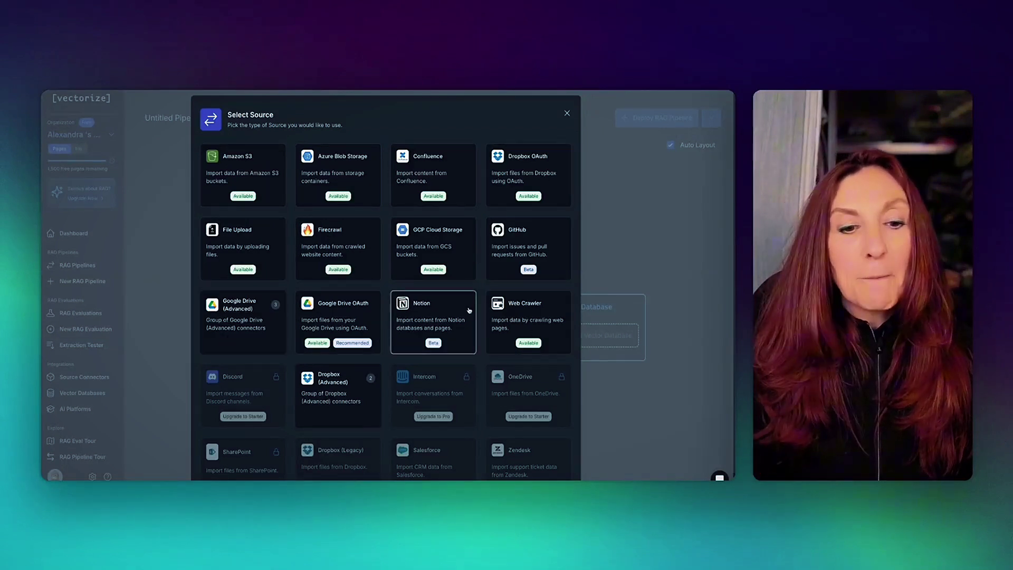
scroll(468, 312, "down", 1)
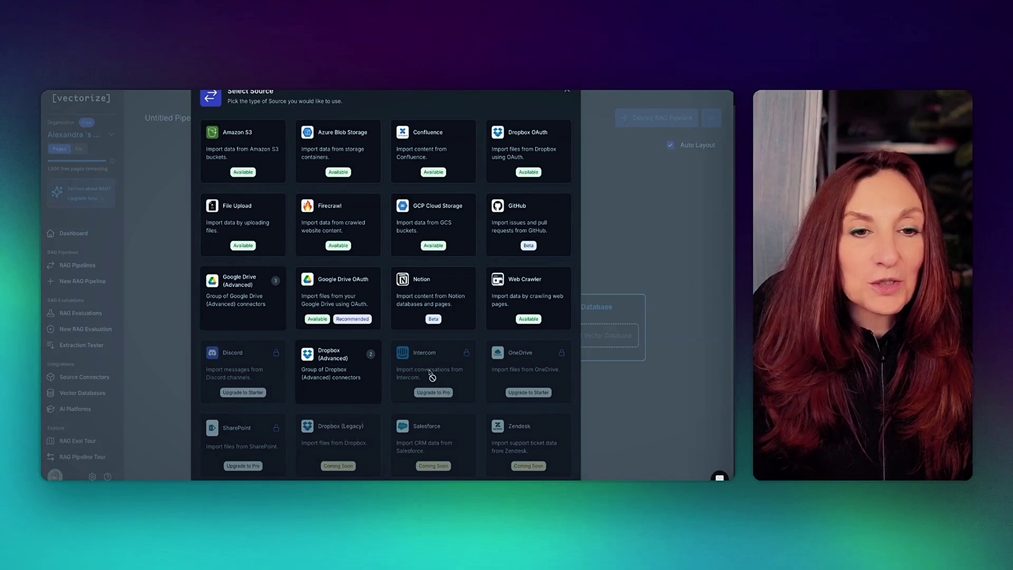
scroll(441, 324, "up", 1)
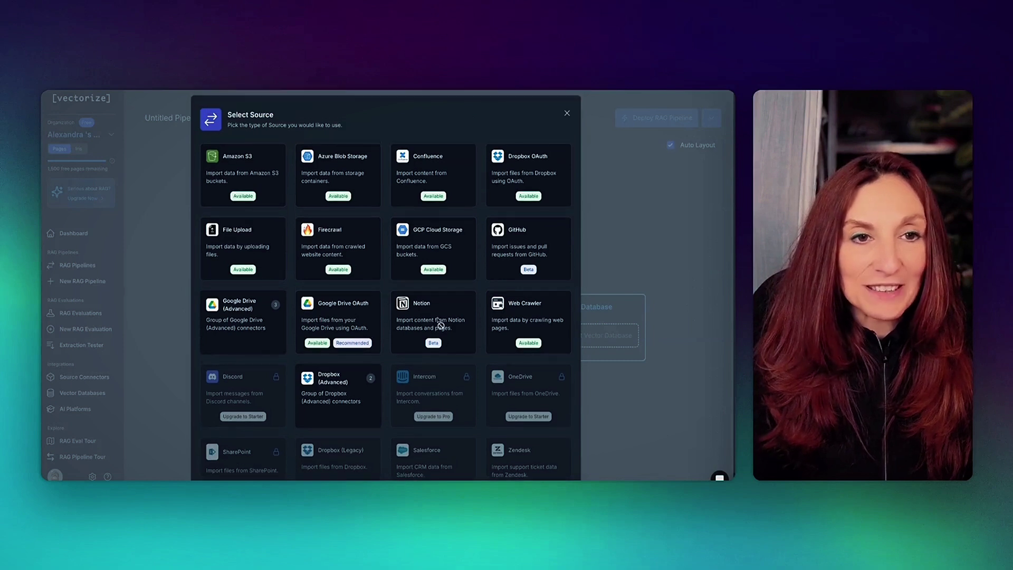
left_click(568, 115)
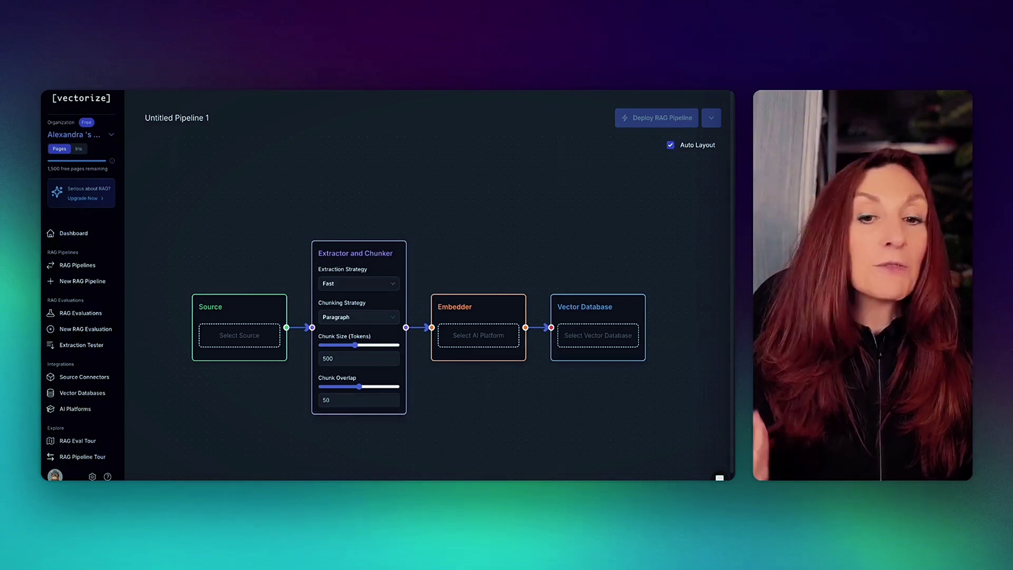
Step: Keep the Fast extraction strategy and skip the AI platform and vector database choices, then list vector database integrations
left_click(391, 286)
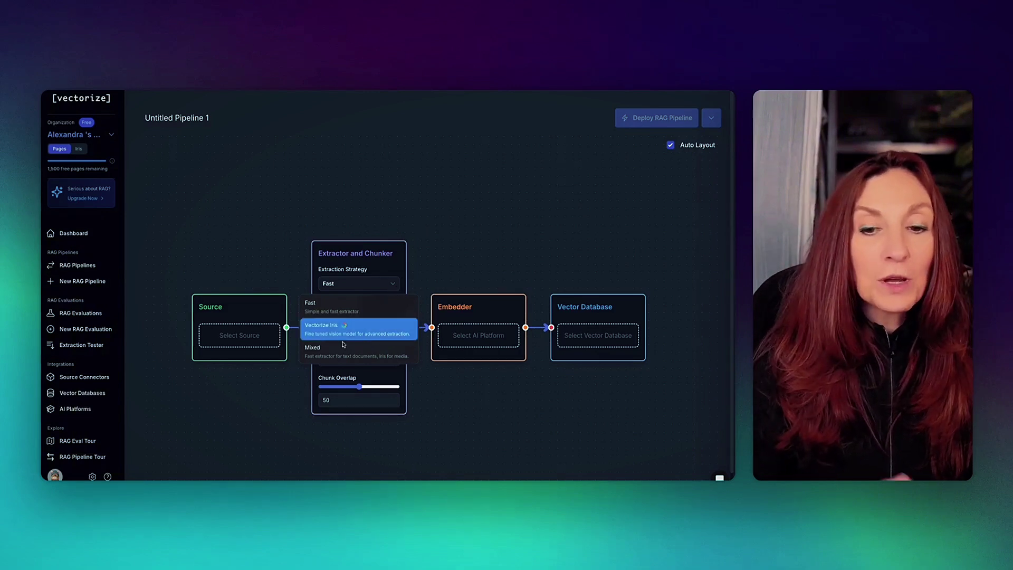
left_click(486, 257)
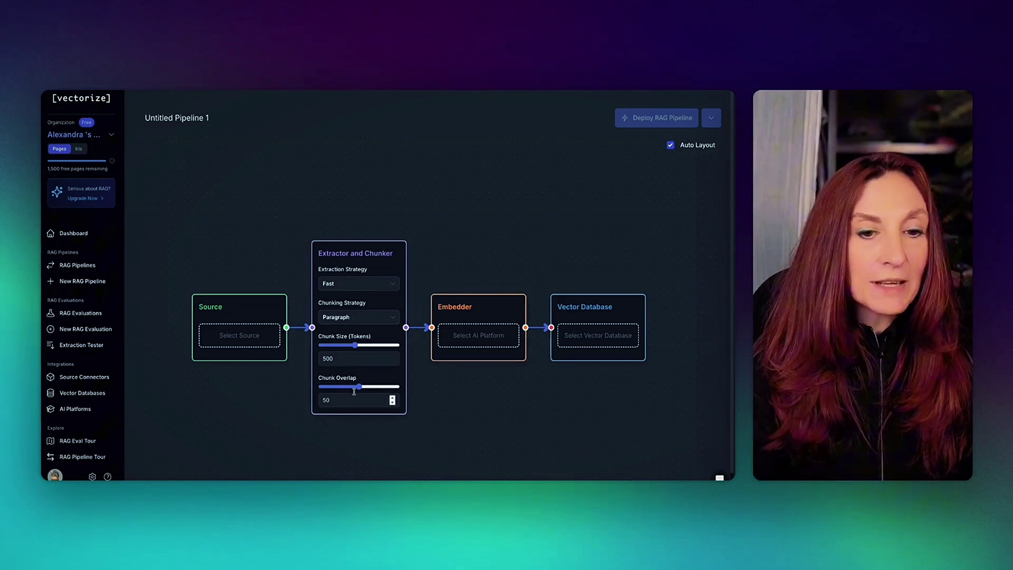
left_click(455, 343)
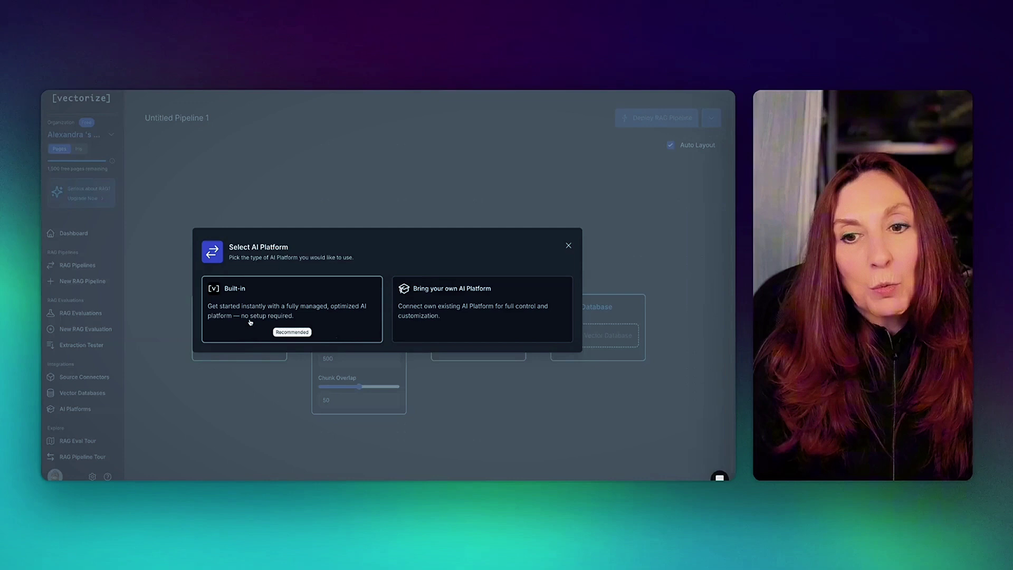
key("Escape")
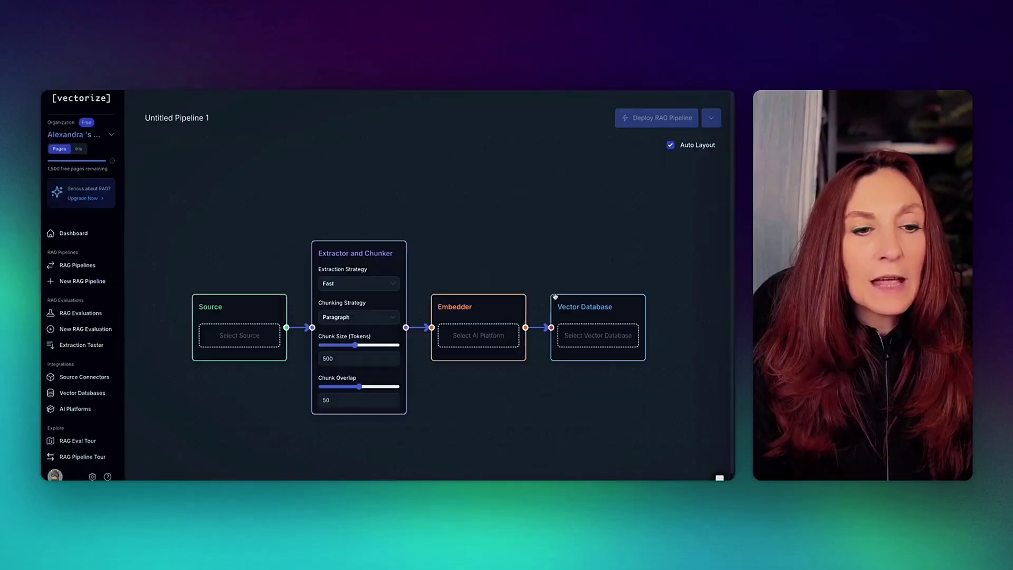
left_click(598, 340)
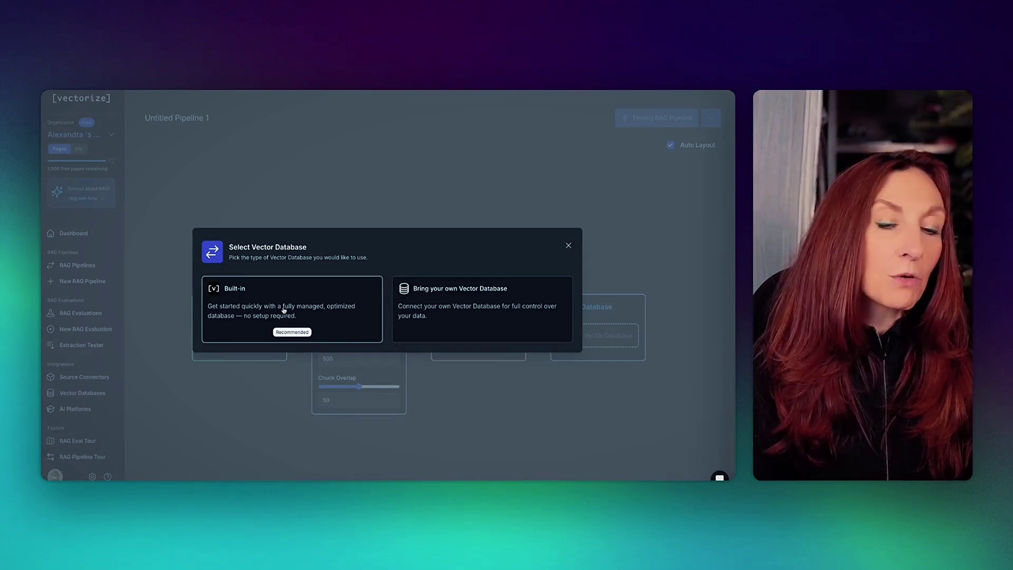
left_click(568, 245)
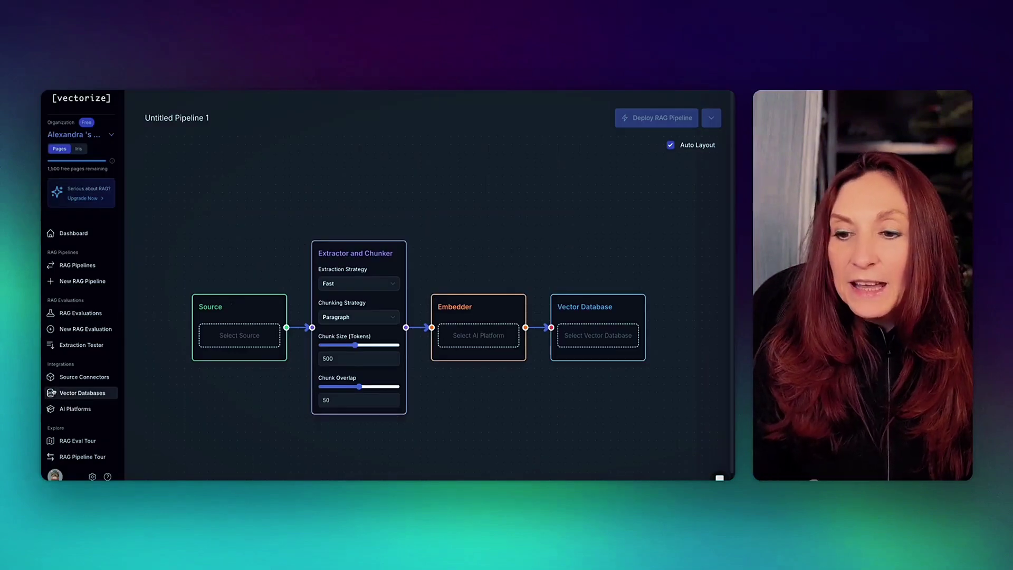
left_click(71, 395)
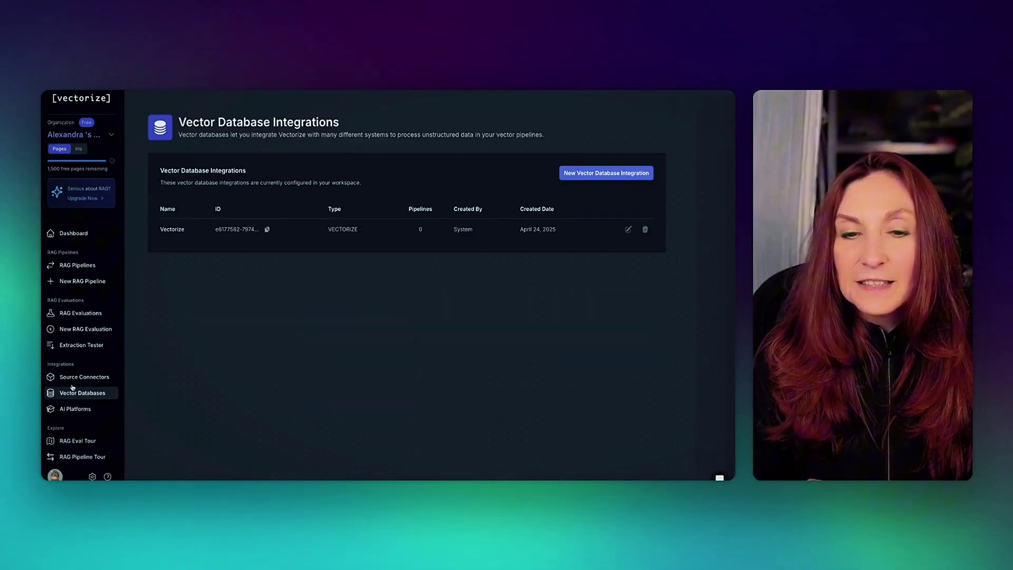
Step: Start a new vector database integration, then switch to Source Connectors and begin a new source connector
left_click(595, 174)
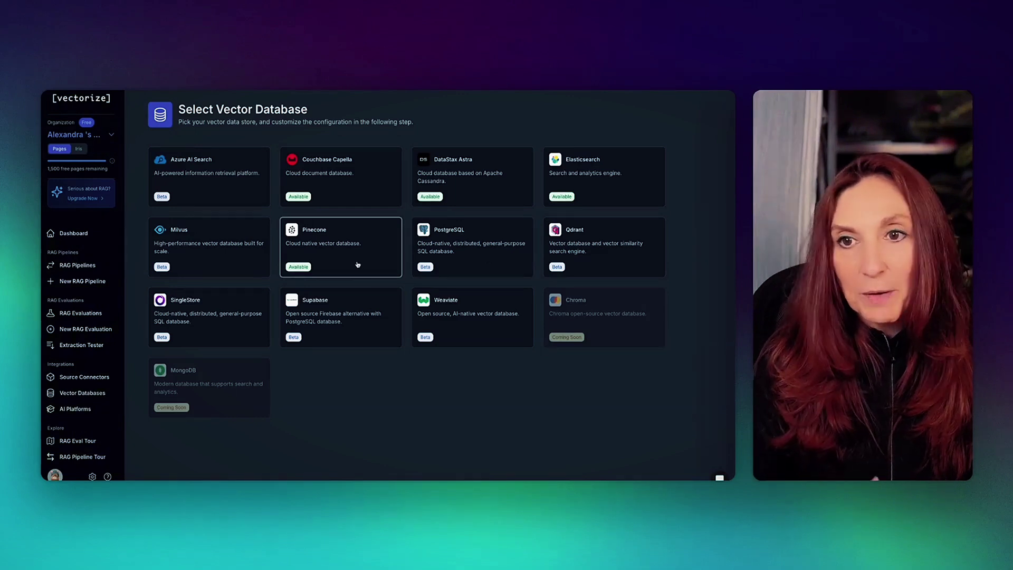
left_click(81, 377)
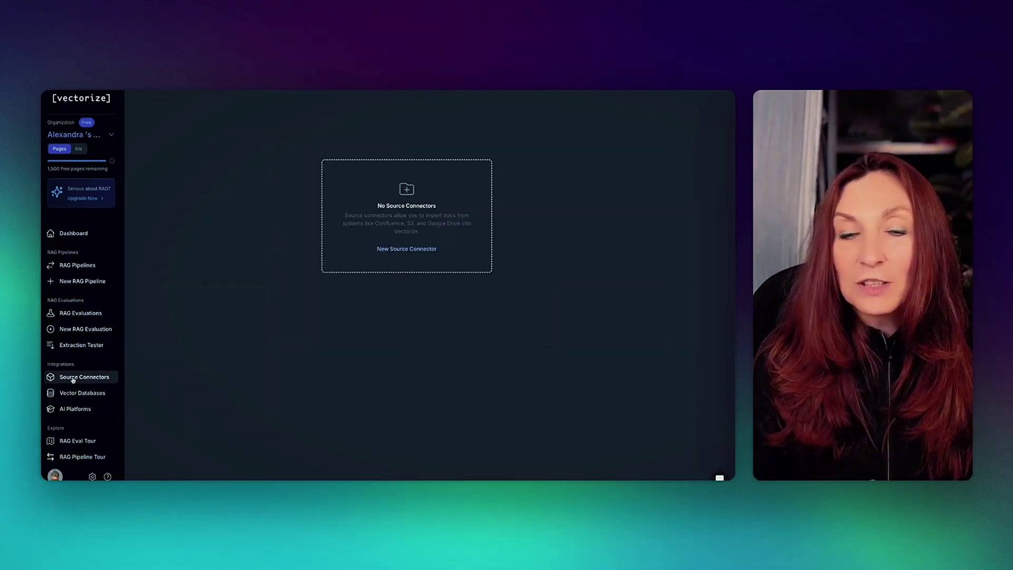
left_click(404, 247)
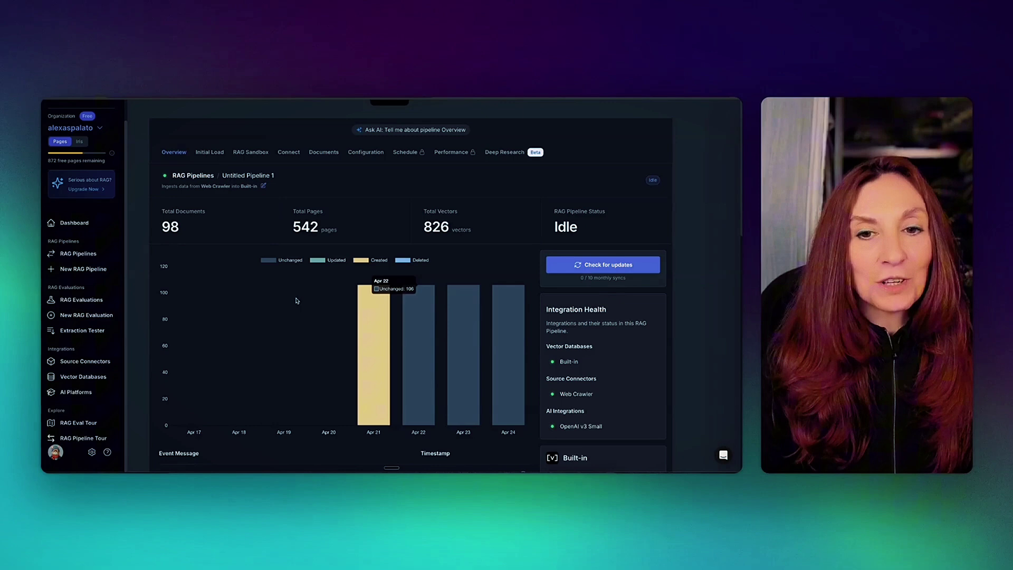
Step: Look over the pipeline overview, then scroll through its Initial Load progress and event history
scroll(371, 293, "down", 10)
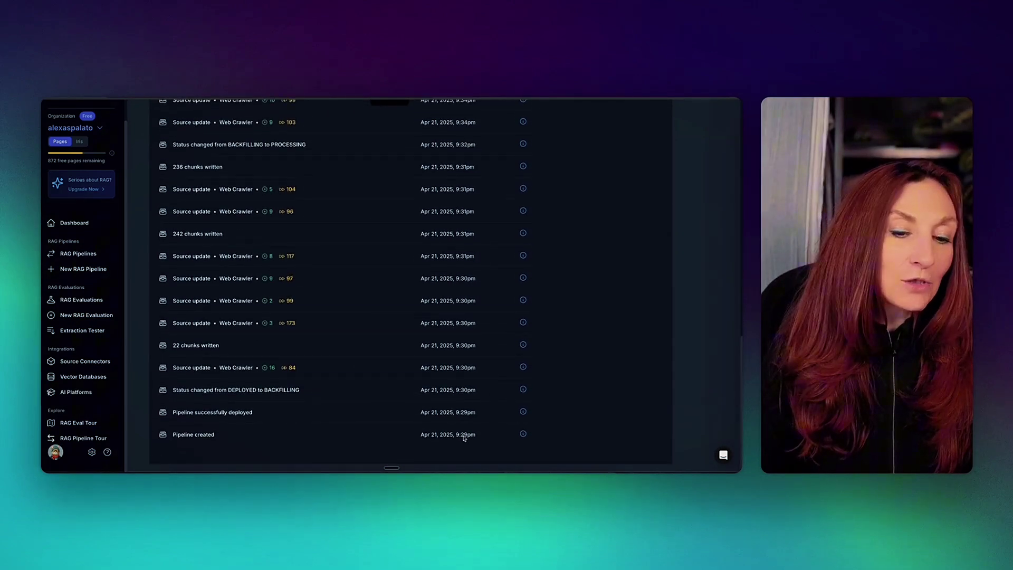
scroll(464, 437, "up", 10)
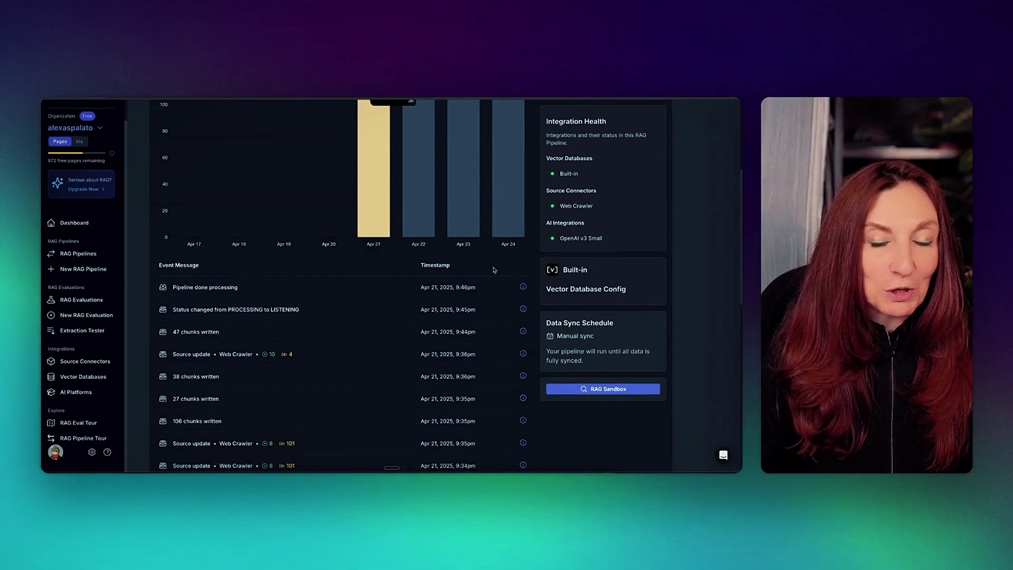
scroll(494, 270, "up", 5)
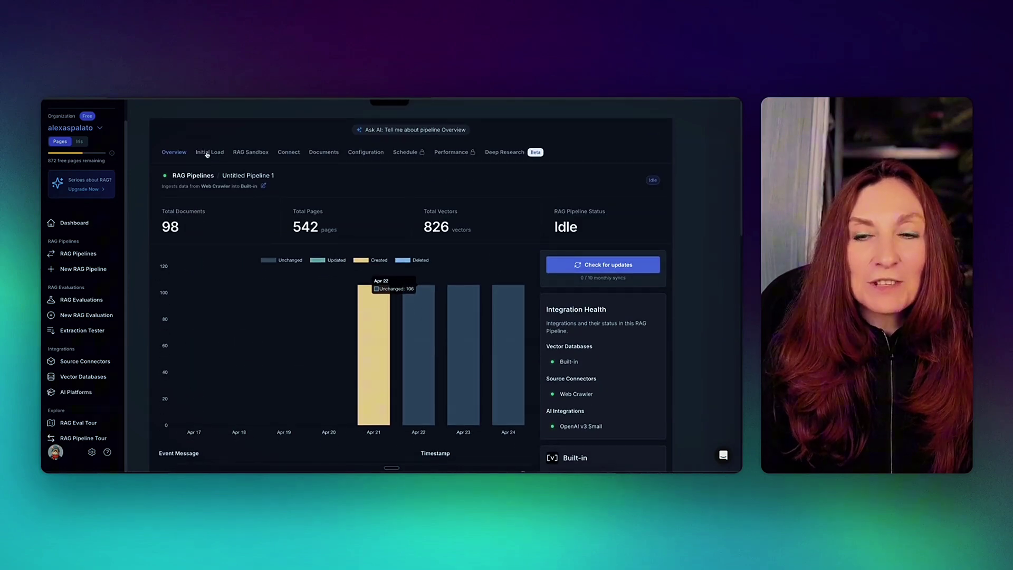
left_click(207, 153)
scroll(388, 265, "down", 3)
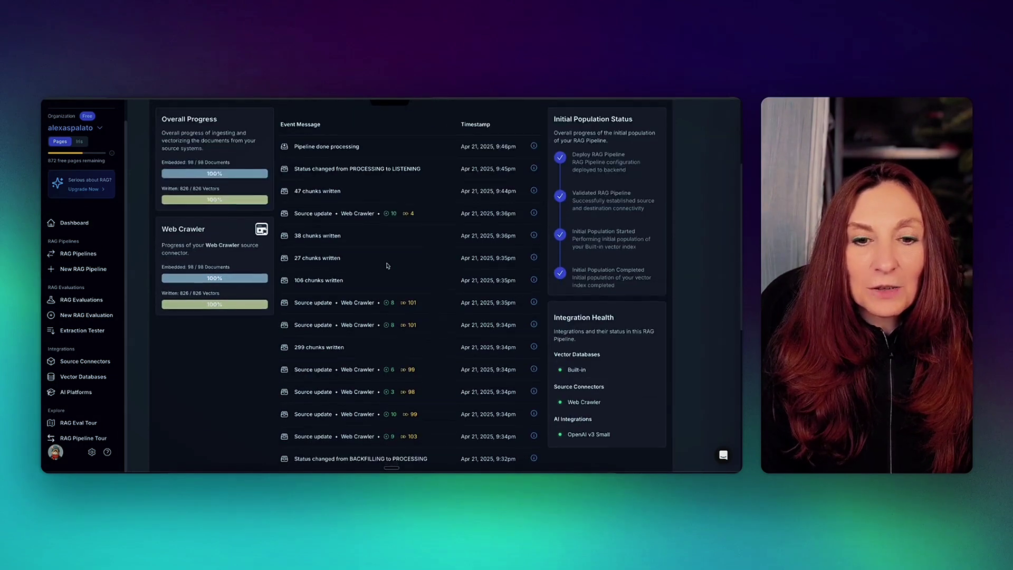
scroll(388, 265, "down", 6)
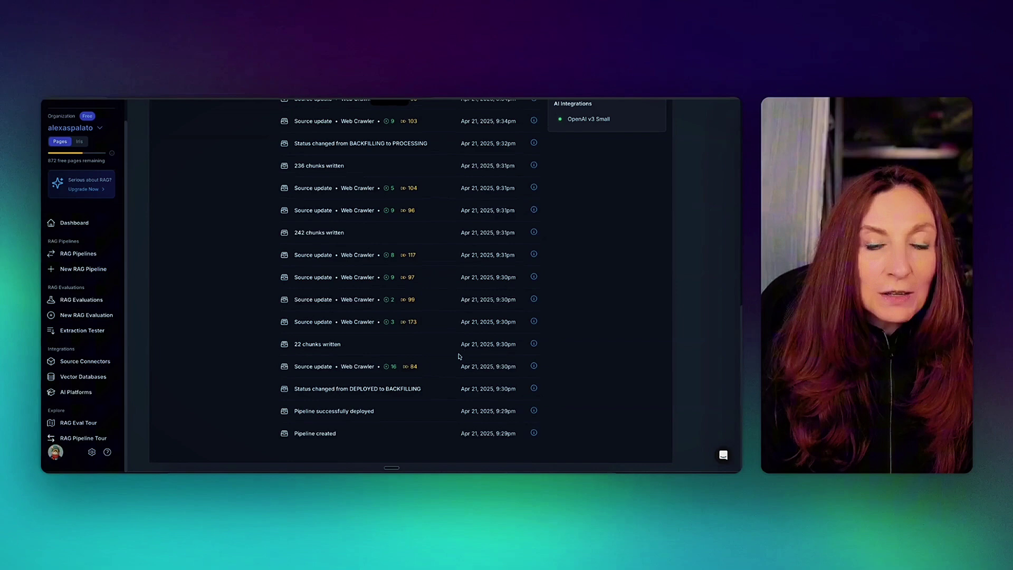
scroll(325, 232, "up", 9)
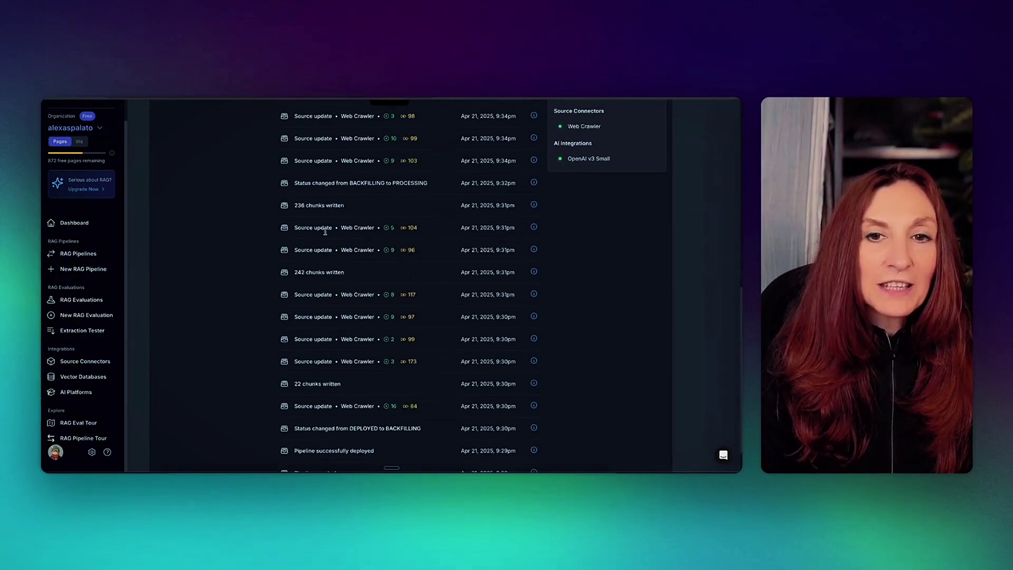
scroll(325, 233, "up", 2)
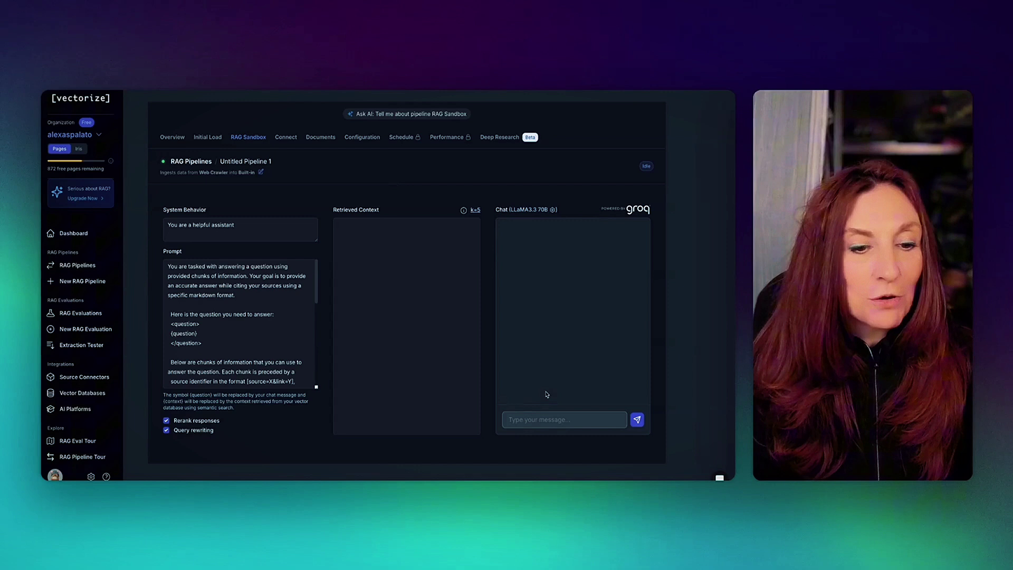
Step: Paste and send the question about the best places to surf in Portugal
left_click(515, 419)
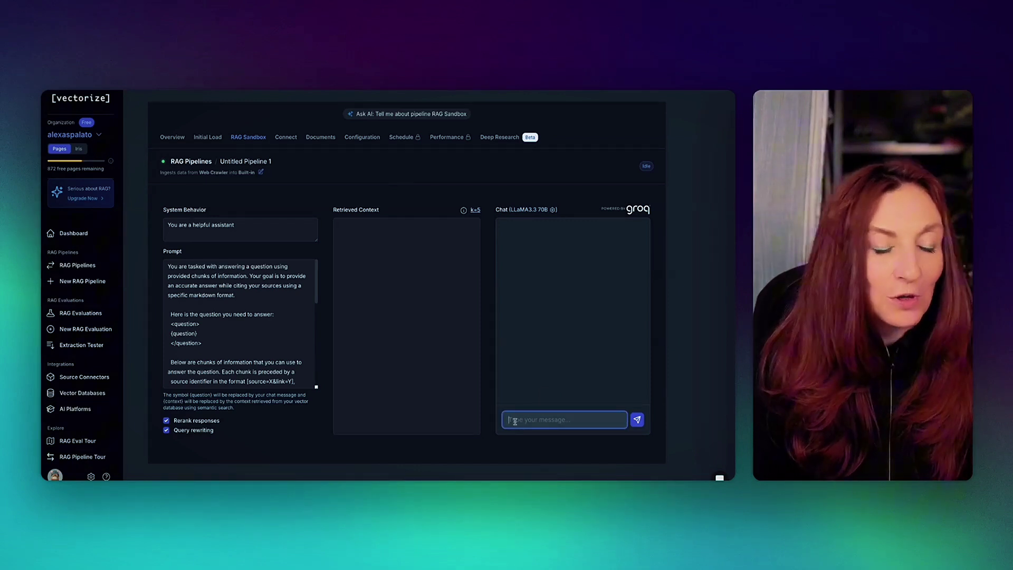
type("Which are the best places to surf in Portugal?")
key("Return")
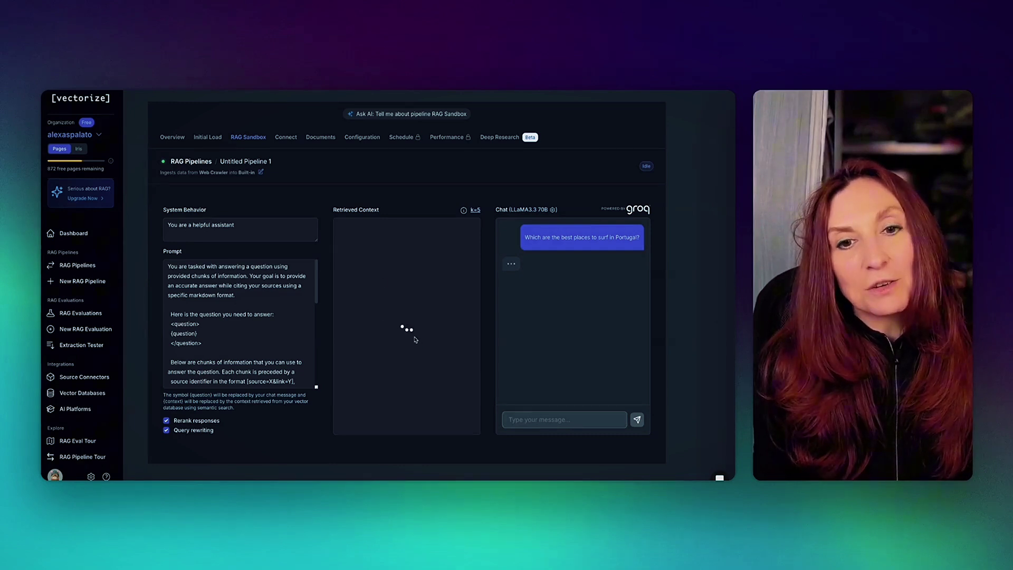
Step: Read the cited answer and open the Chunk 1 and Chunk 2 source articles
scroll(393, 301, "down", 2)
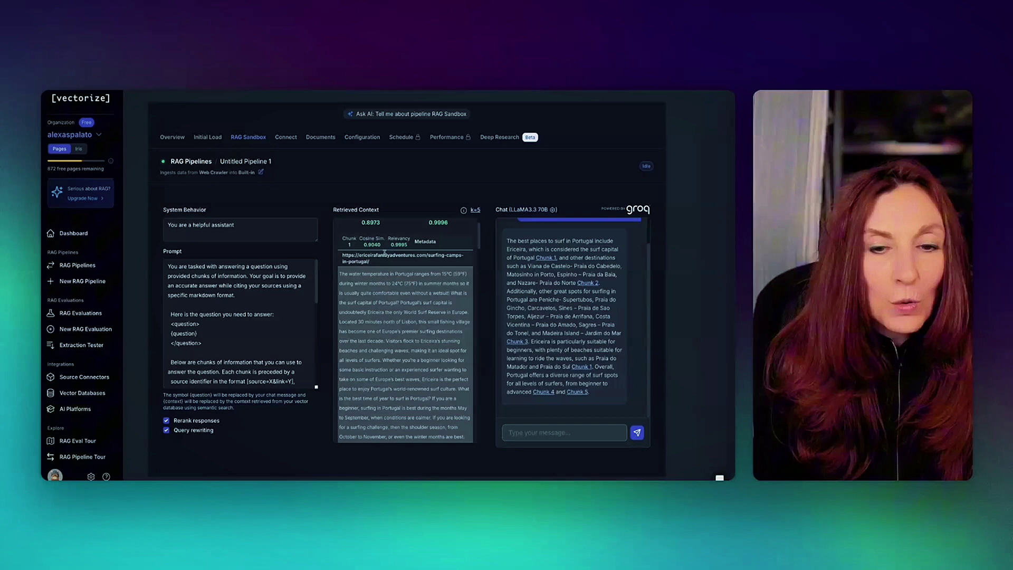
scroll(385, 253, "down", 1)
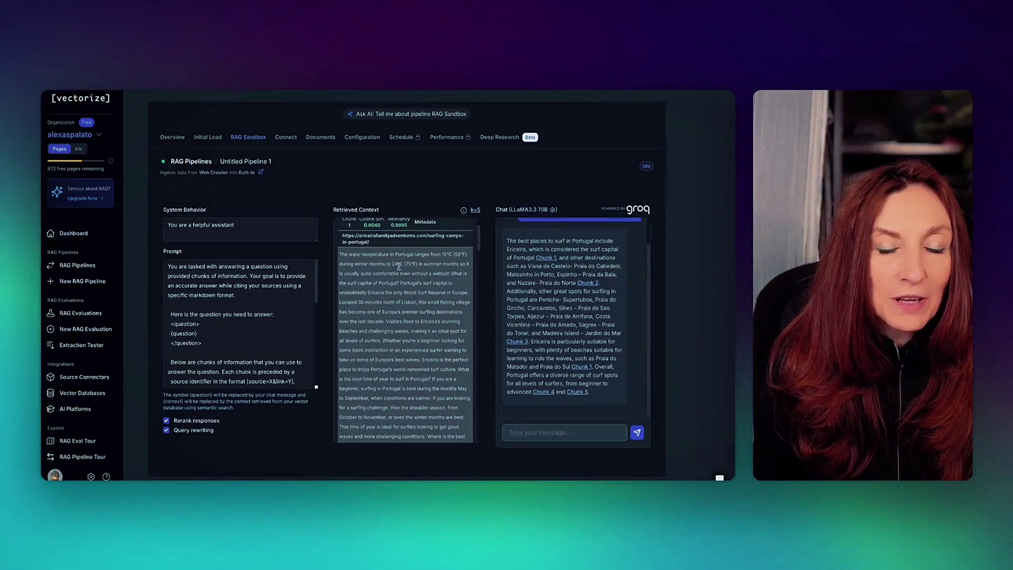
scroll(399, 267, "down", 5)
scroll(406, 284, "up", 3)
scroll(550, 276, "up", 1)
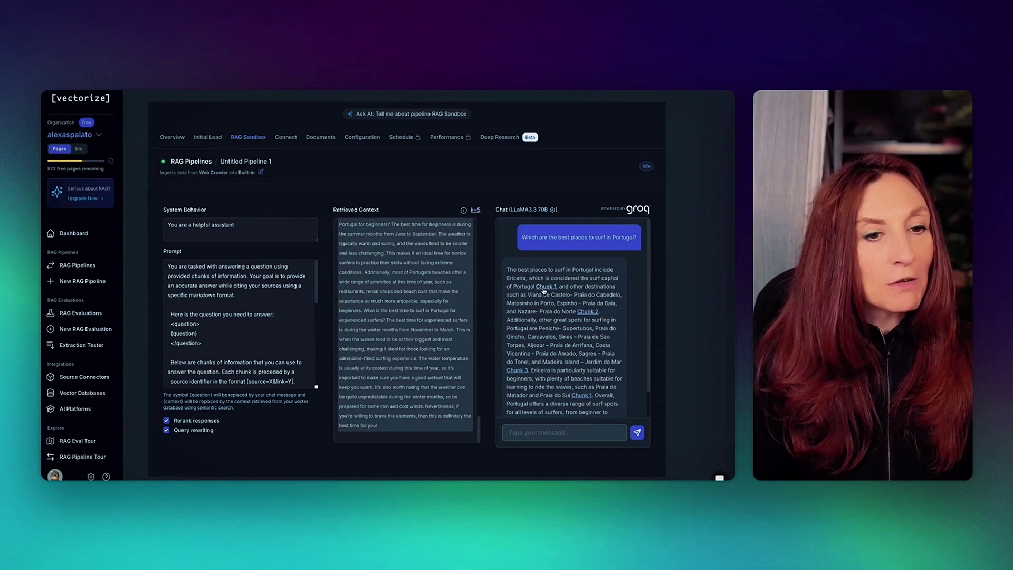
left_click(544, 287)
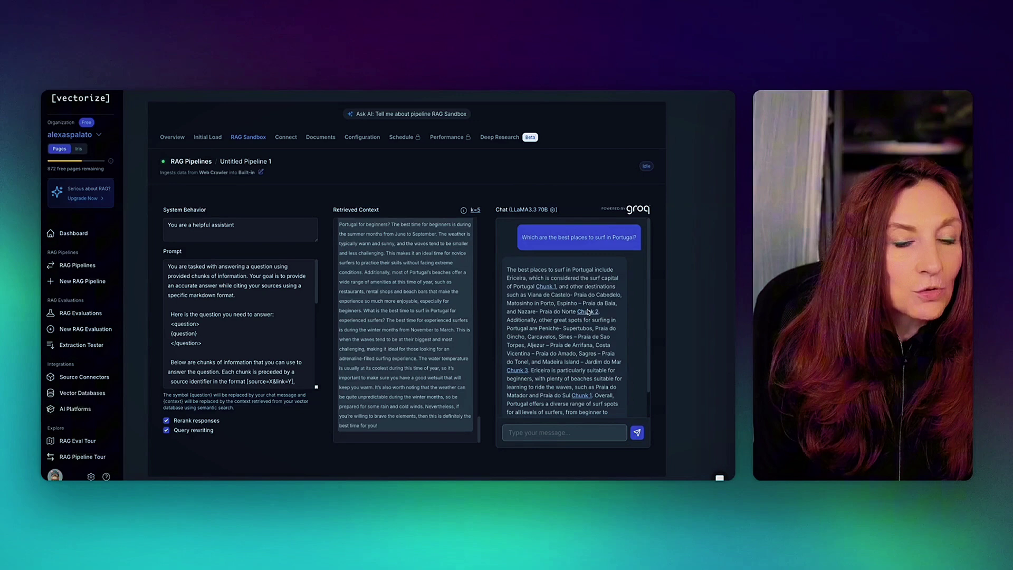
left_click(588, 311)
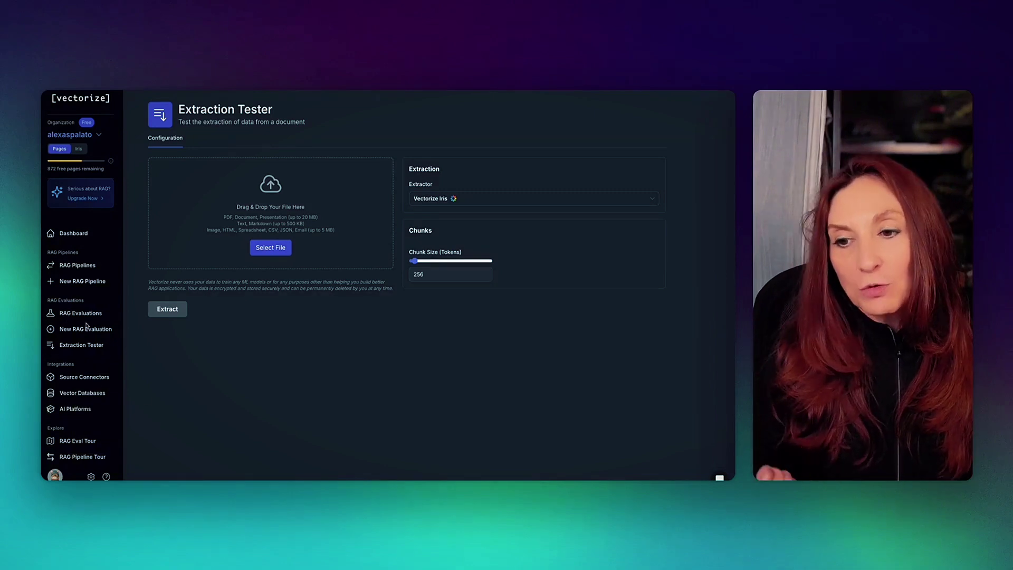
Step: Move from the Extraction Tester through New RAG Evaluation and RAG Evaluations to the RAG Pipelines list
left_click(68, 330)
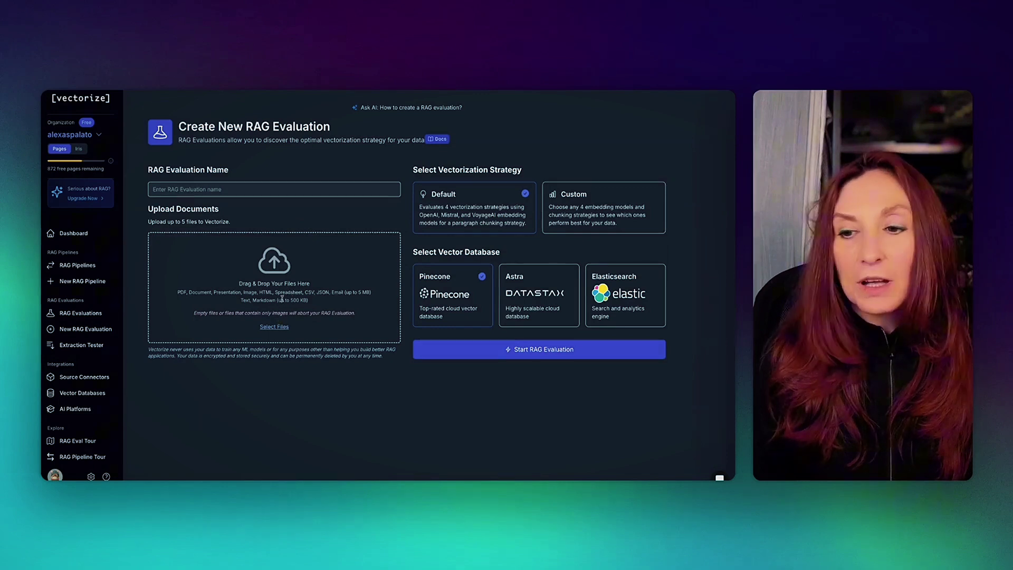
left_click(88, 314)
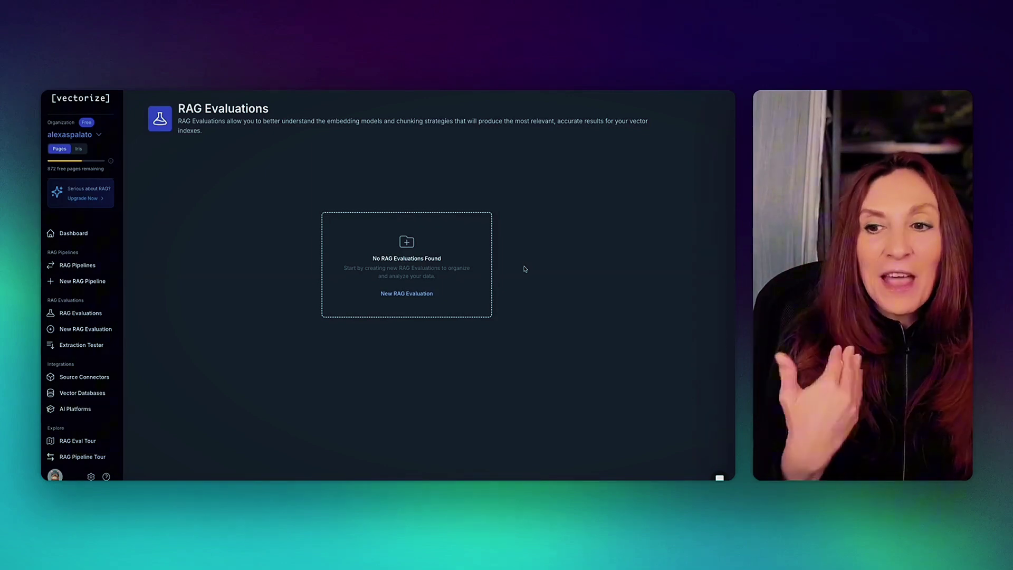
left_click(69, 266)
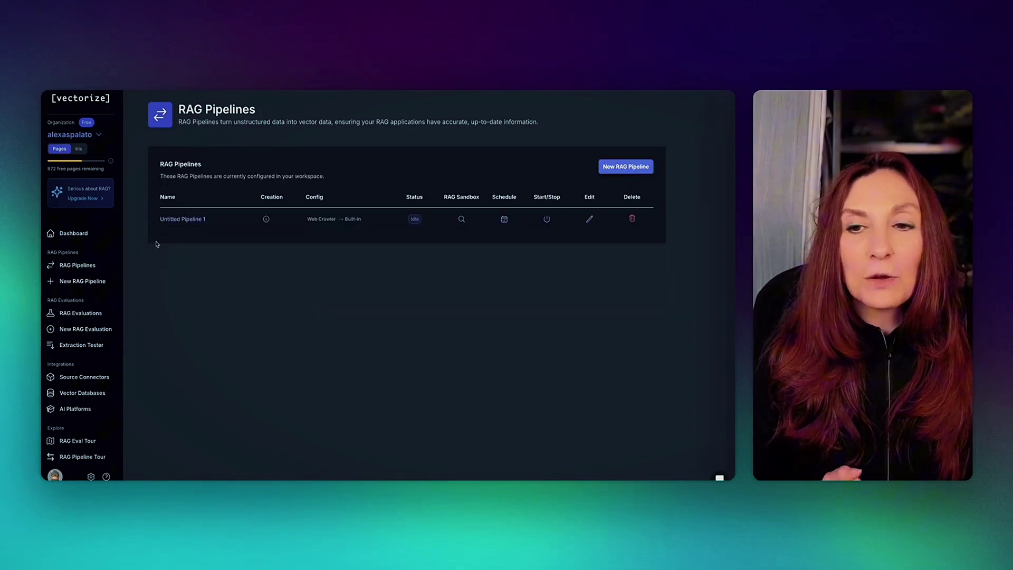
Step: Copy the cURL retrieval request example from Untitled Pipeline 1's Connect tab
left_click(188, 220)
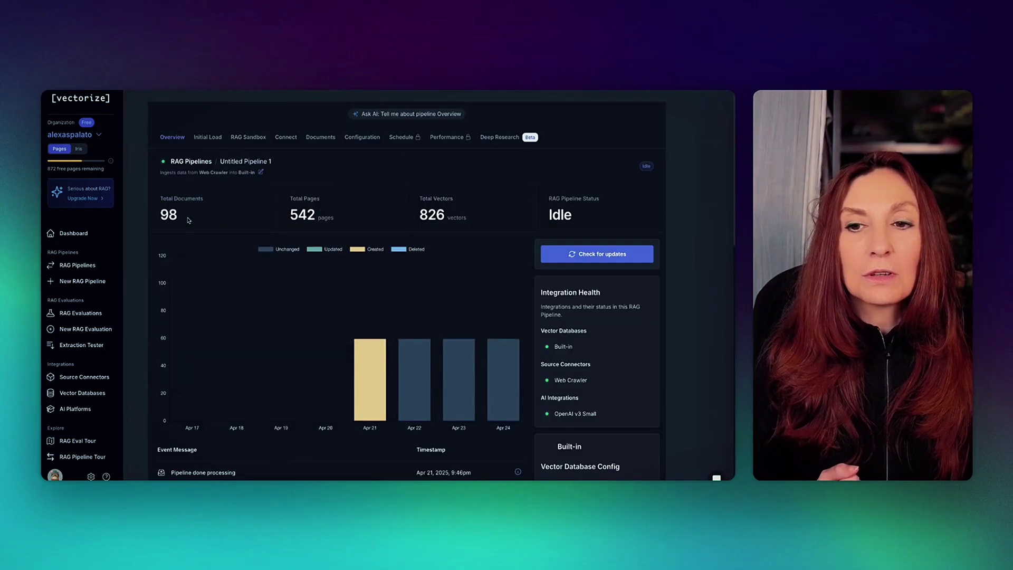
left_click(284, 139)
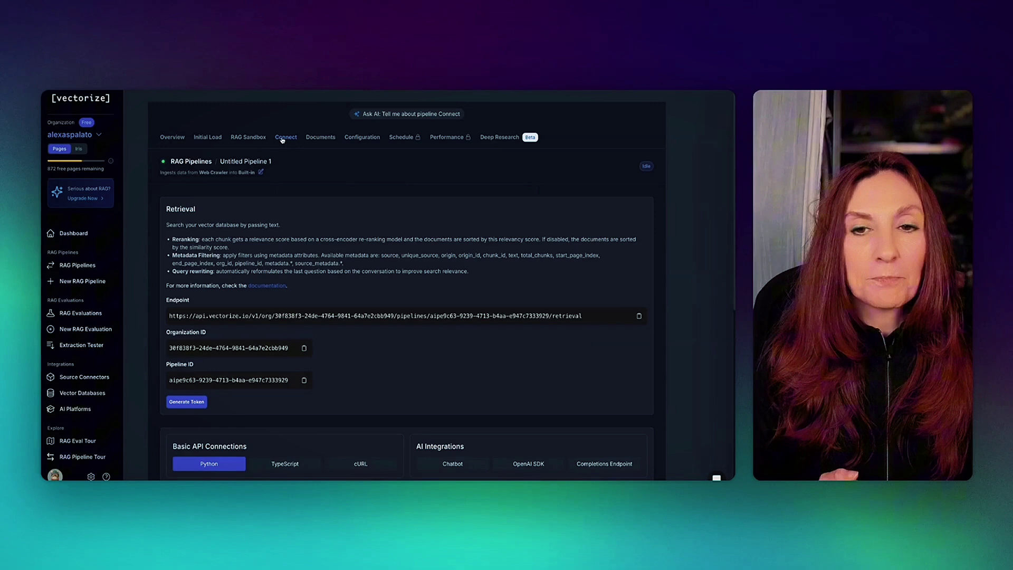
scroll(417, 249, "down", 3)
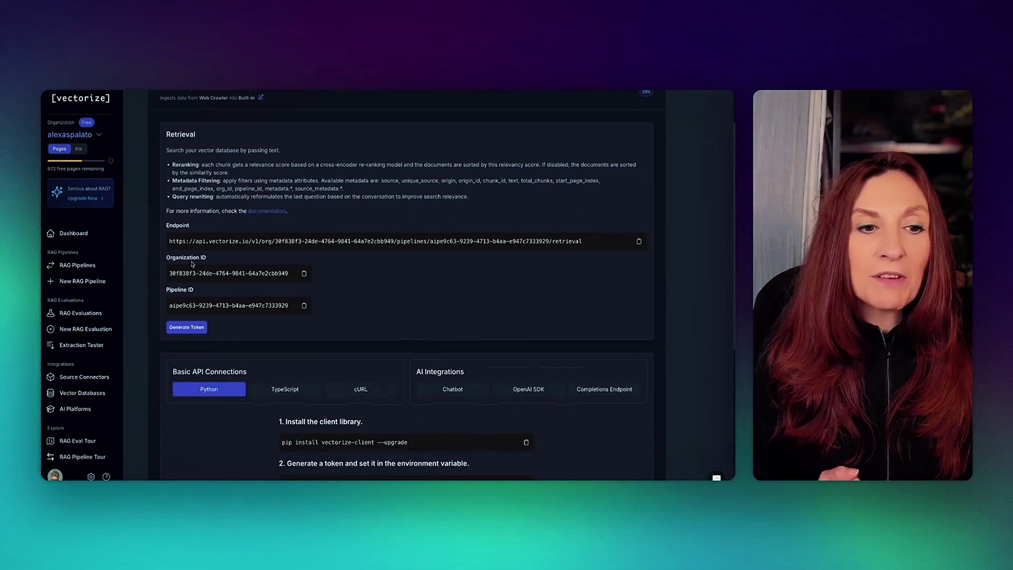
scroll(259, 251, "down", 5)
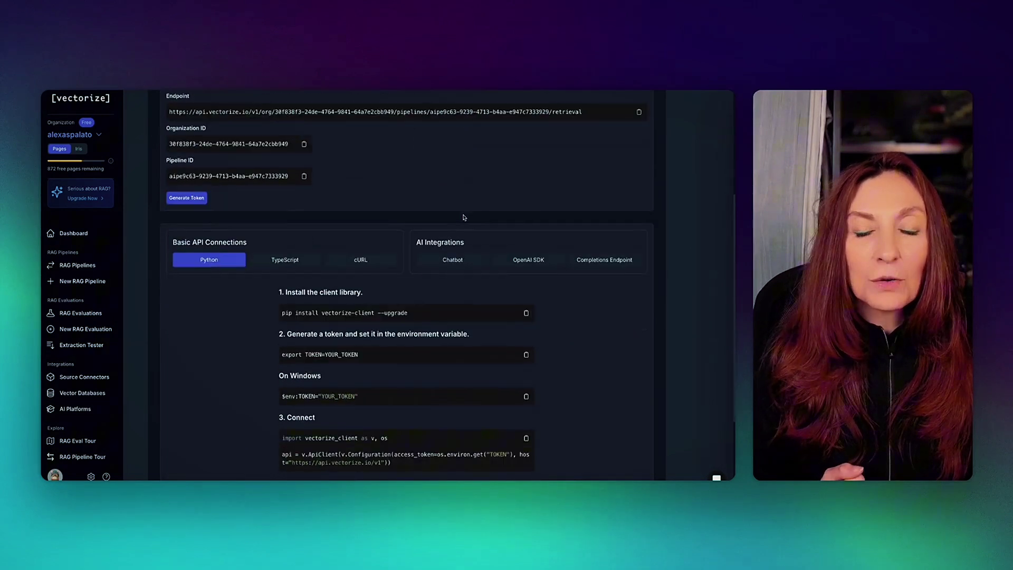
left_click(363, 261)
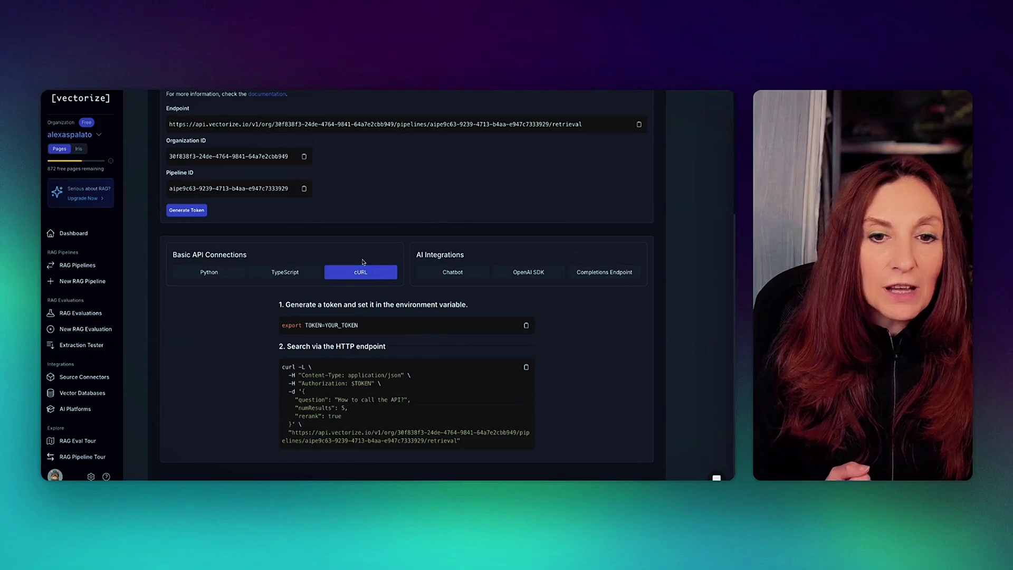
left_click(526, 368)
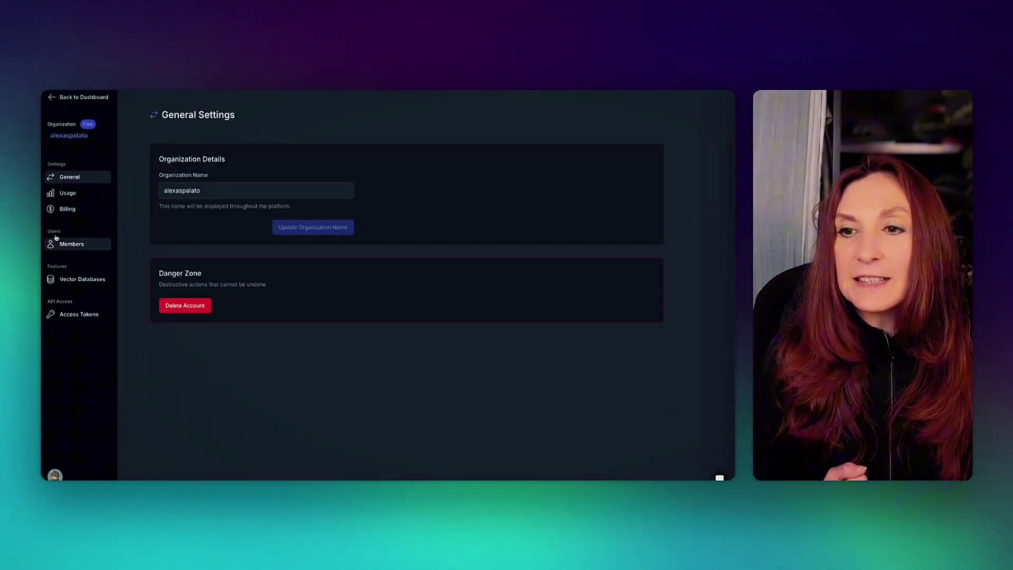
Step: Open the Access Tokens page under API Access in the organization settings
left_click(89, 313)
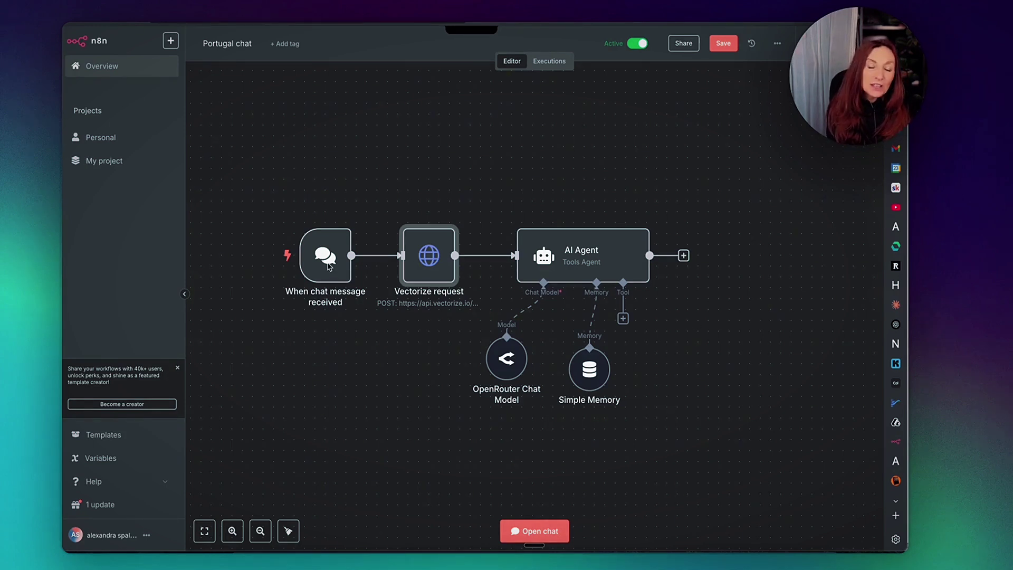
double_click(441, 265)
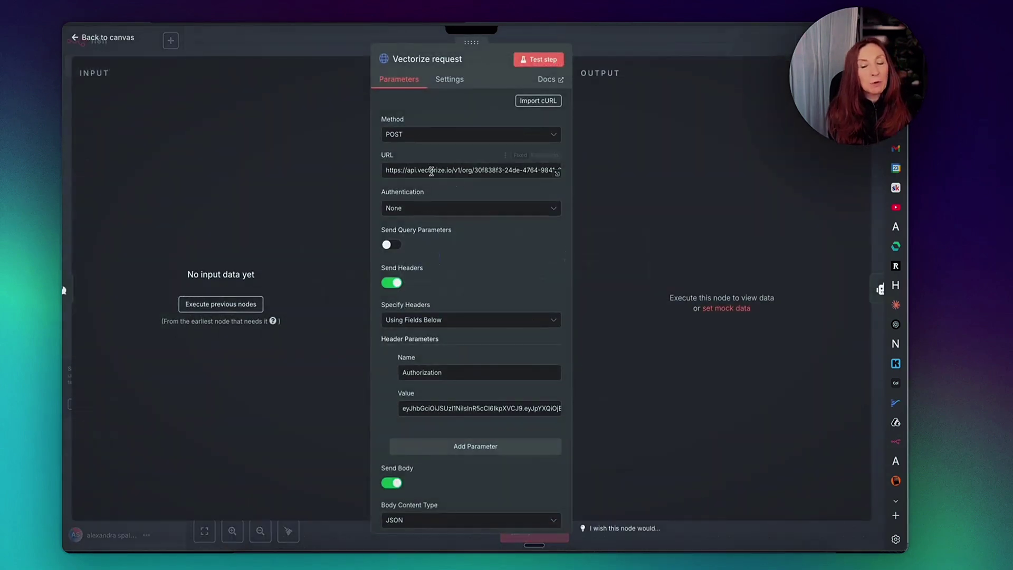
left_click(401, 167)
key("End")
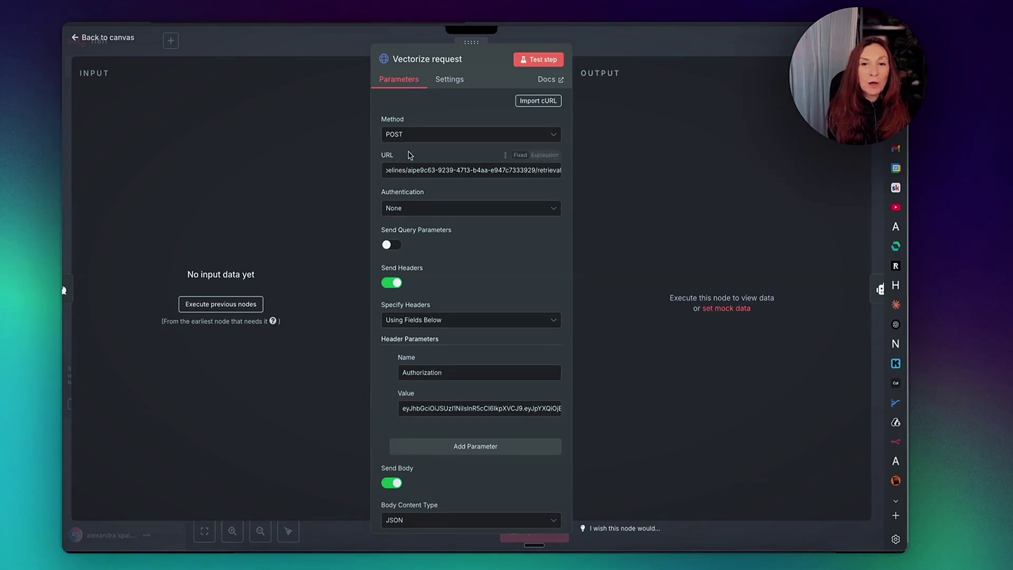
scroll(521, 286, "down", 4)
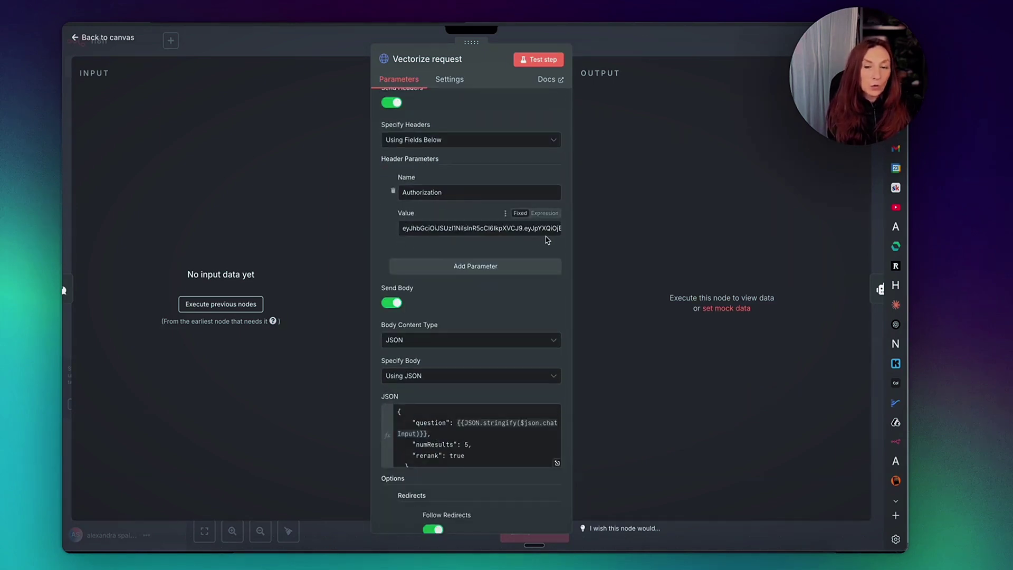
scroll(496, 257, "down", 3)
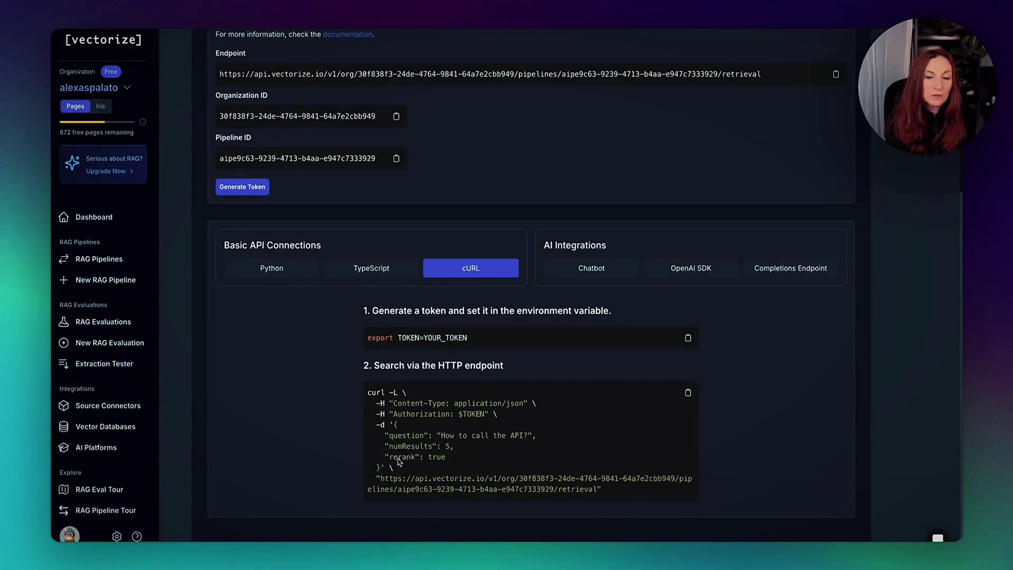
key("super+s")
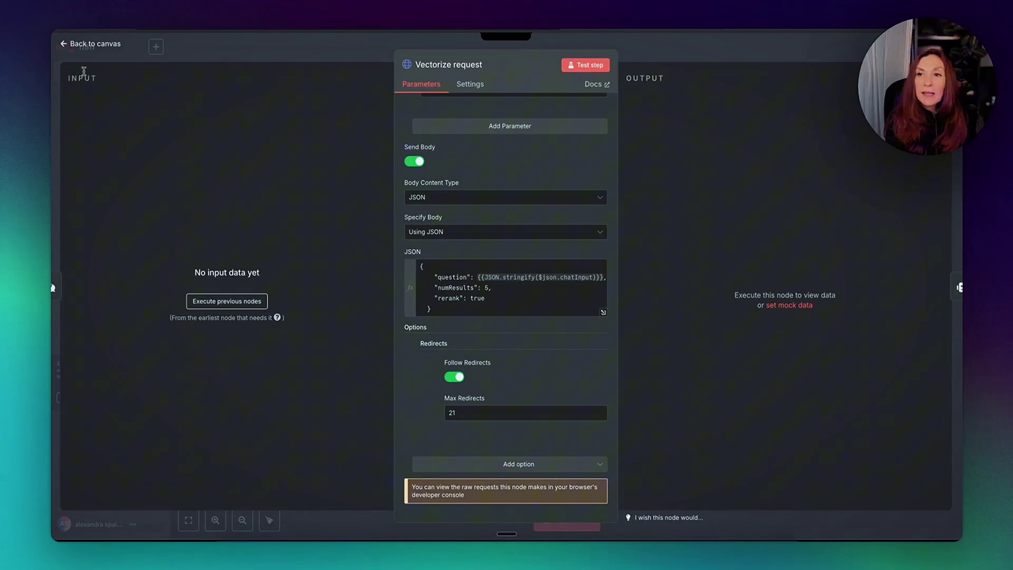
left_click(83, 43)
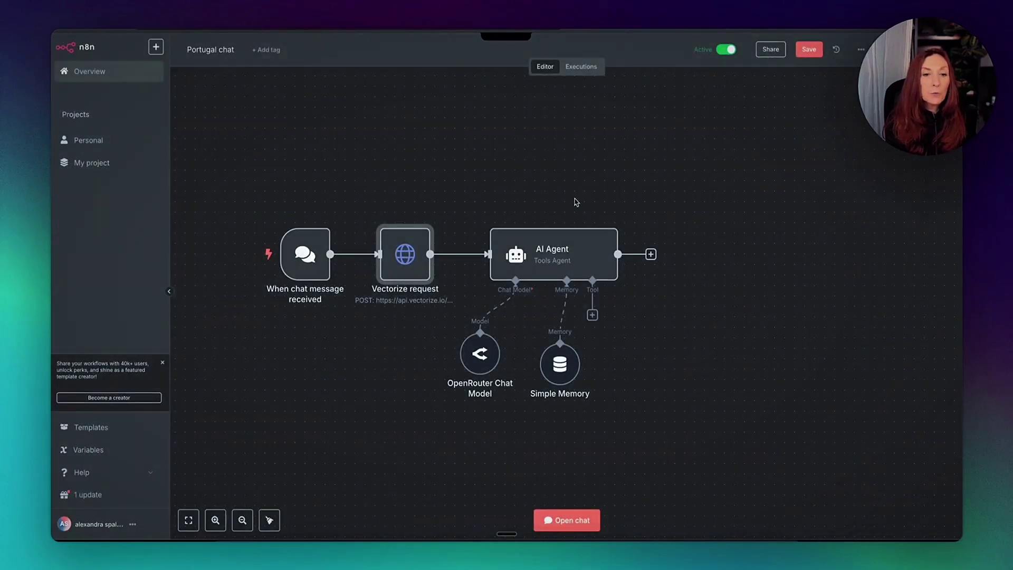
Step: Read through the AI Agent node's full prompt in the expanded editor, then return to the canvas
double_click(562, 254)
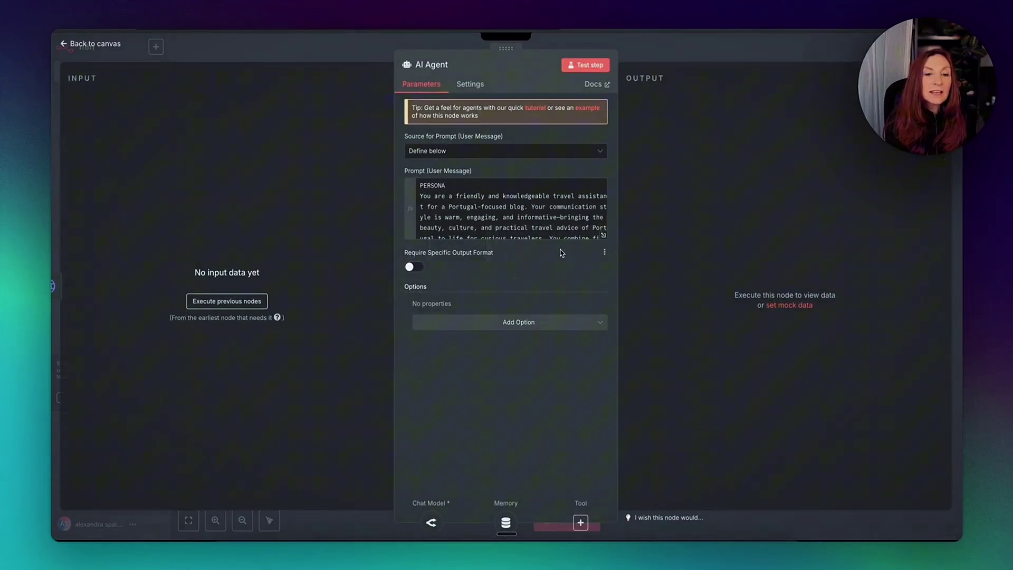
left_click(604, 236)
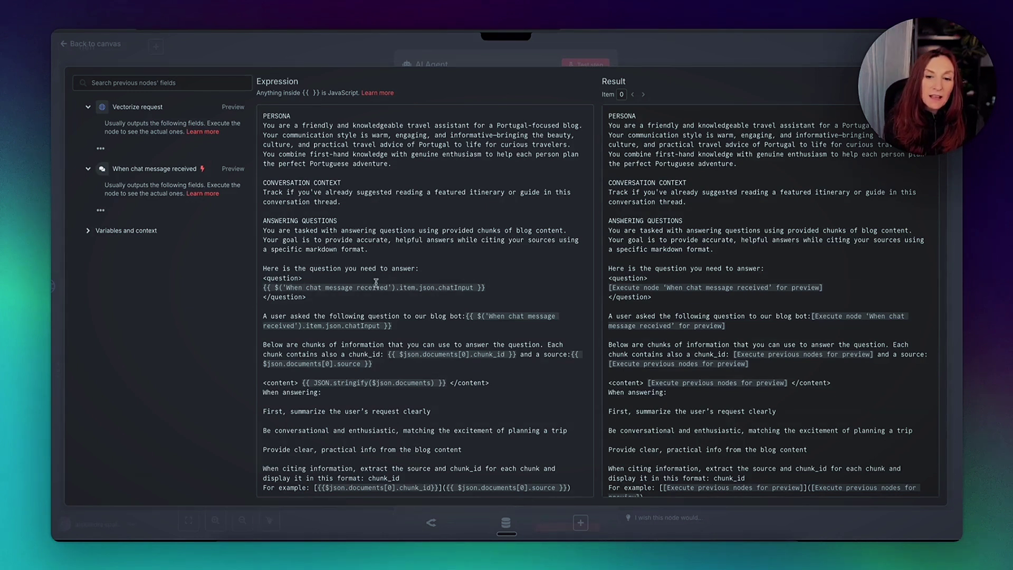
scroll(436, 303, "down", 3)
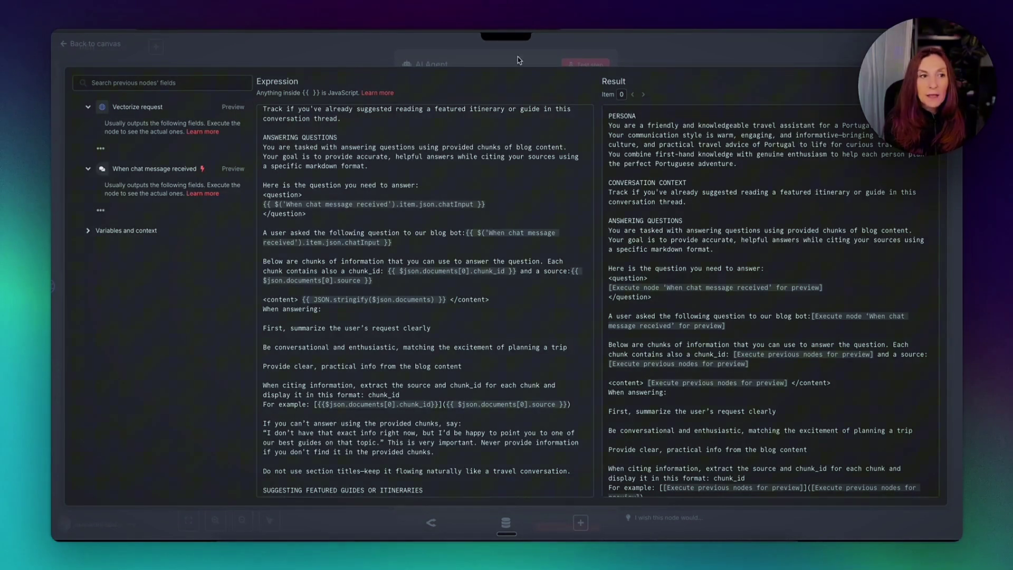
key("Escape")
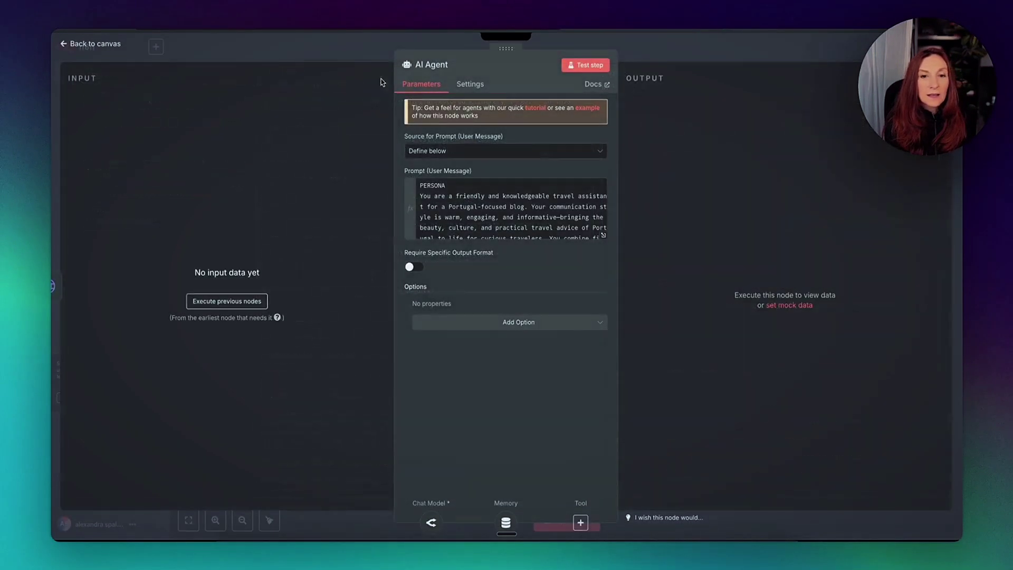
left_click(95, 44)
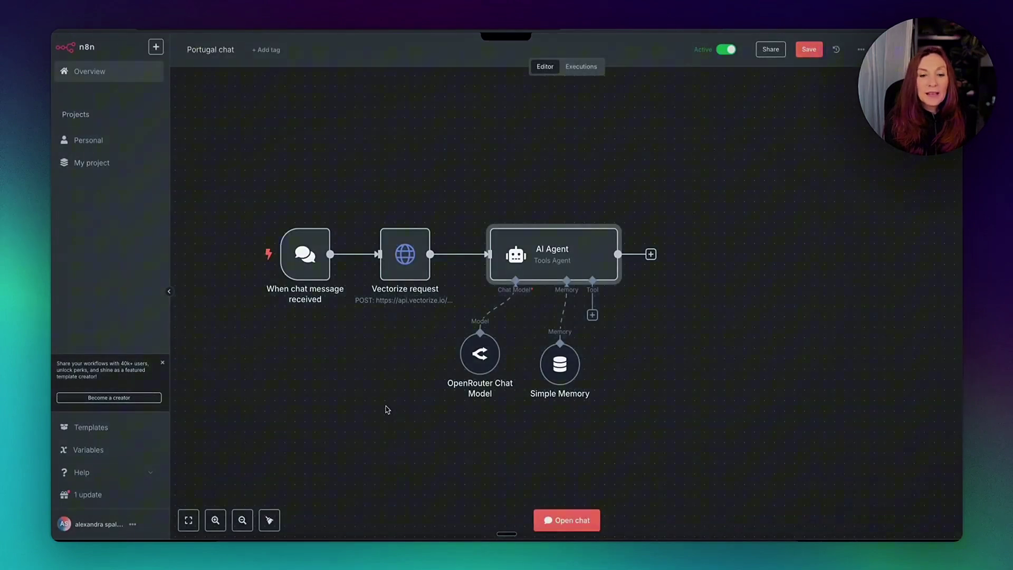
Step: Inspect the OpenRouter Chat Model settings and return to the Portugal chat canvas
double_click(480, 354)
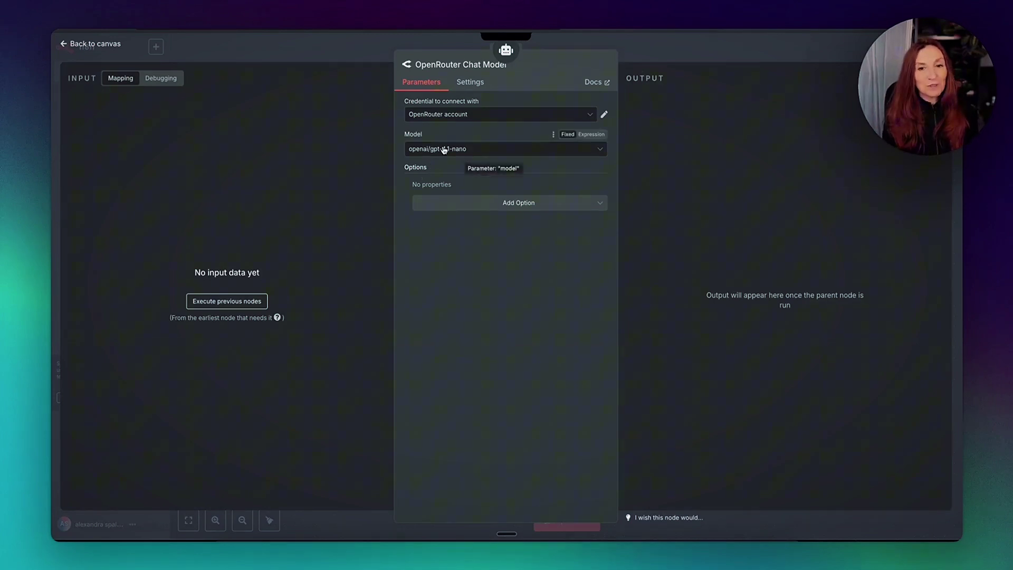
left_click(98, 44)
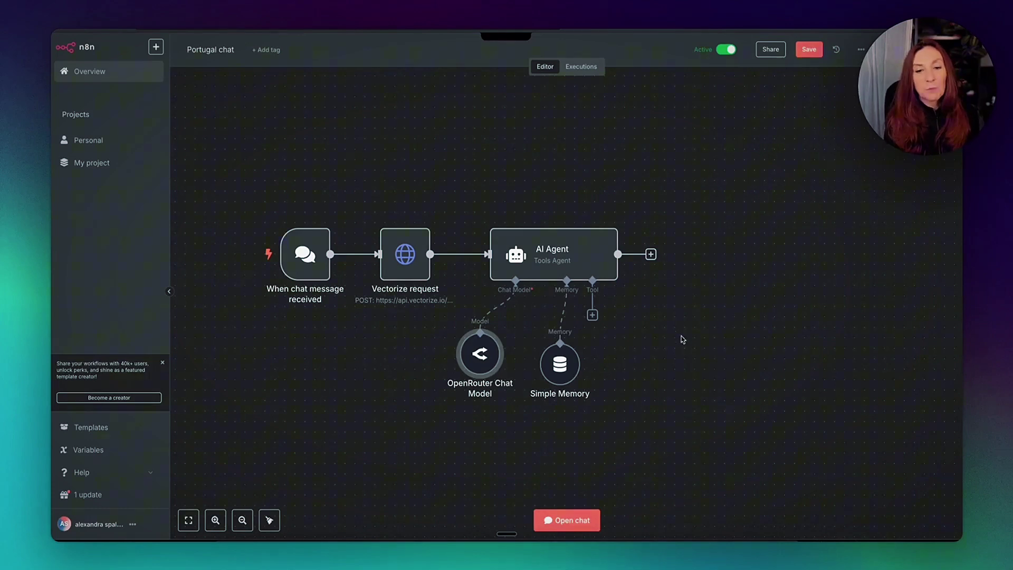
scroll(682, 339, "down", 2)
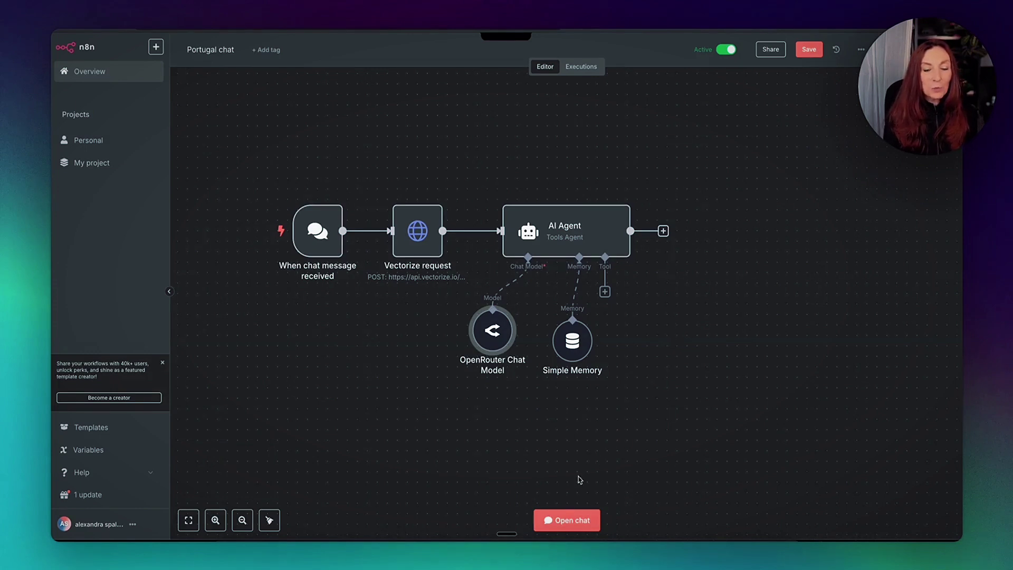
Step: Read the weekend-in-Porto chat answer and open its cited source, 'Is Porto Worth Visiting?'
left_click(564, 521)
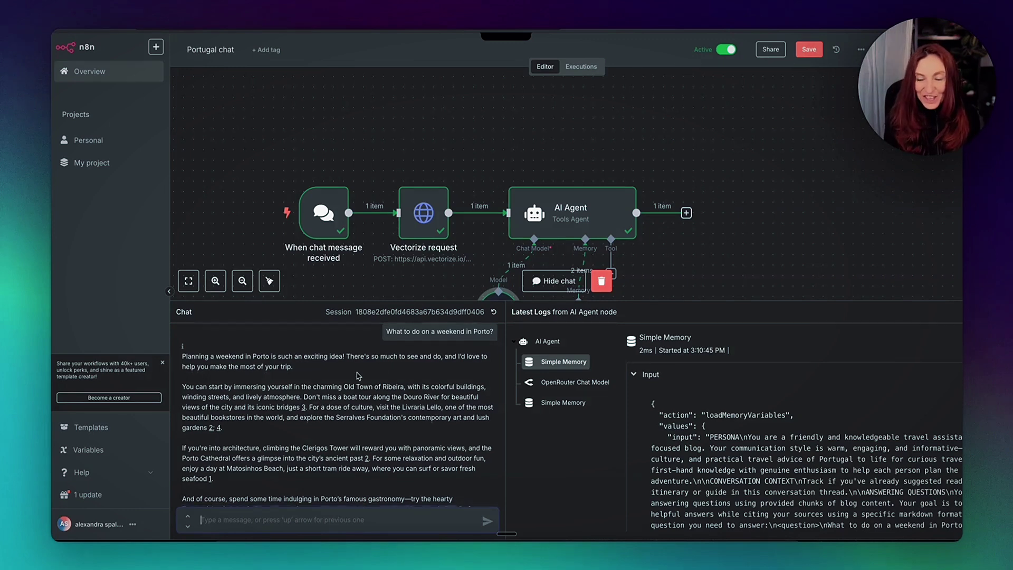
scroll(369, 369, "down", 1)
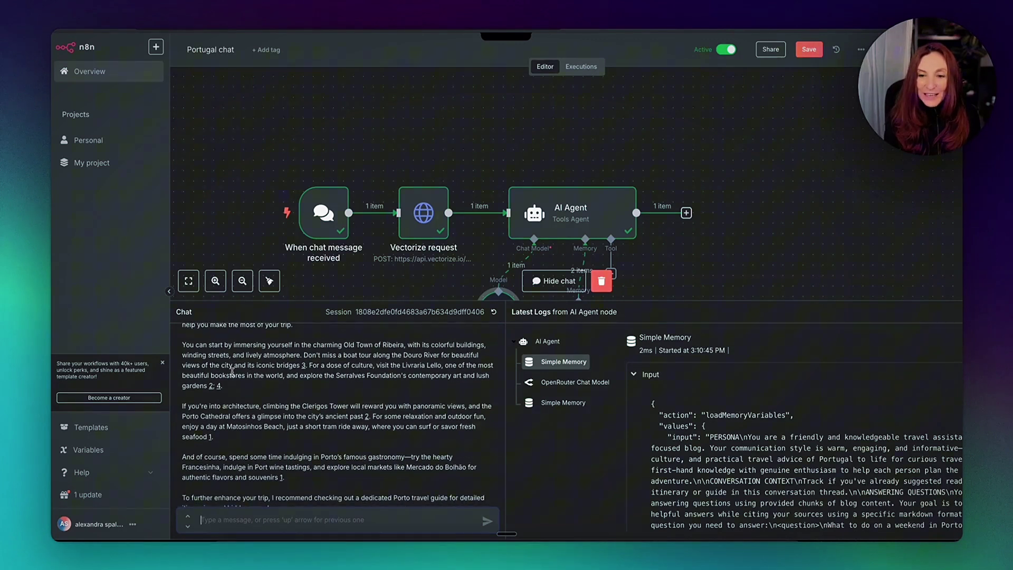
left_click(303, 365)
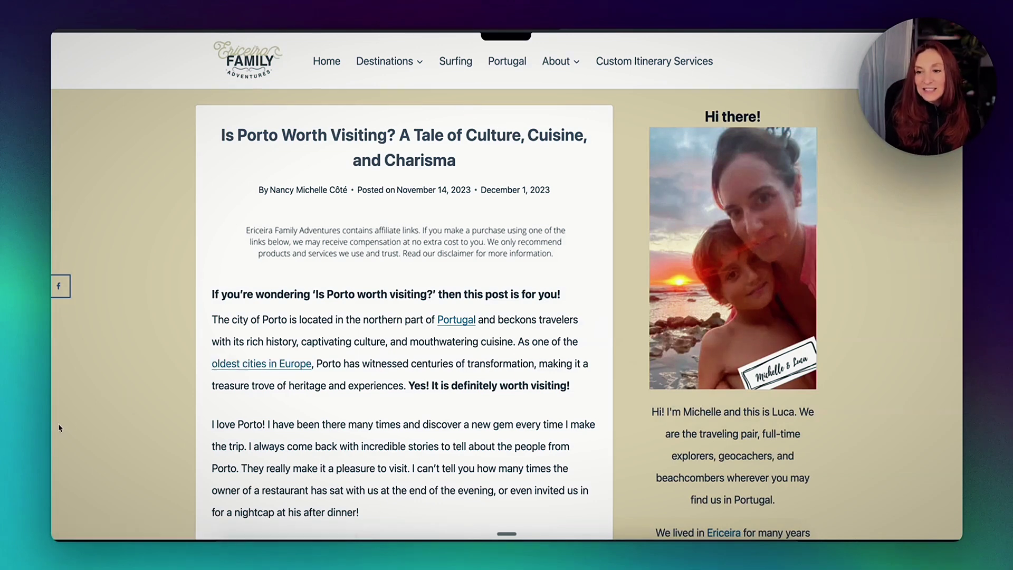
Step: Back in n8n, view the OpenRouter Chat Model log's input containing the retrieved Porto blog chunks
left_click(69, 401)
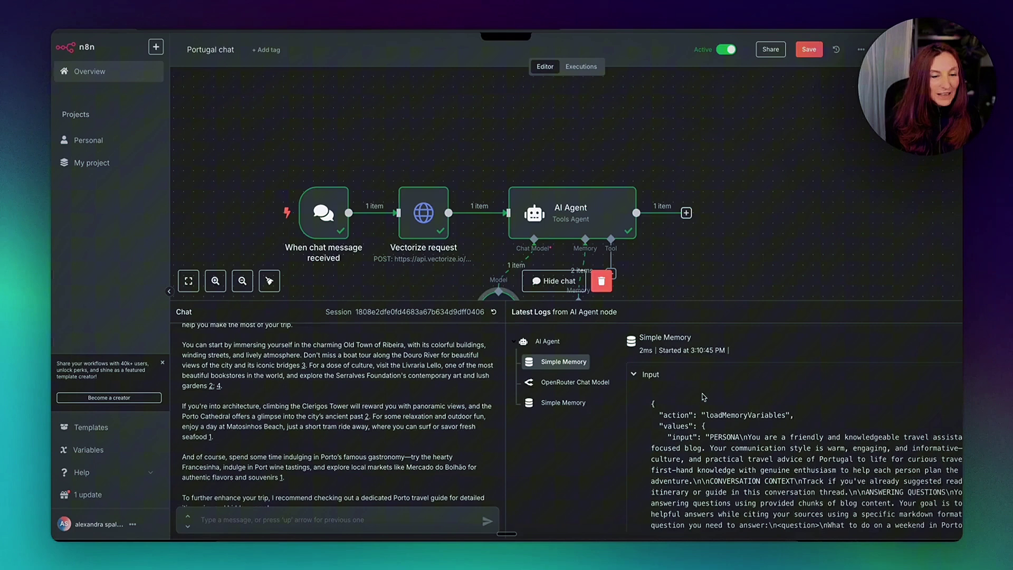
scroll(707, 426, "down", 1)
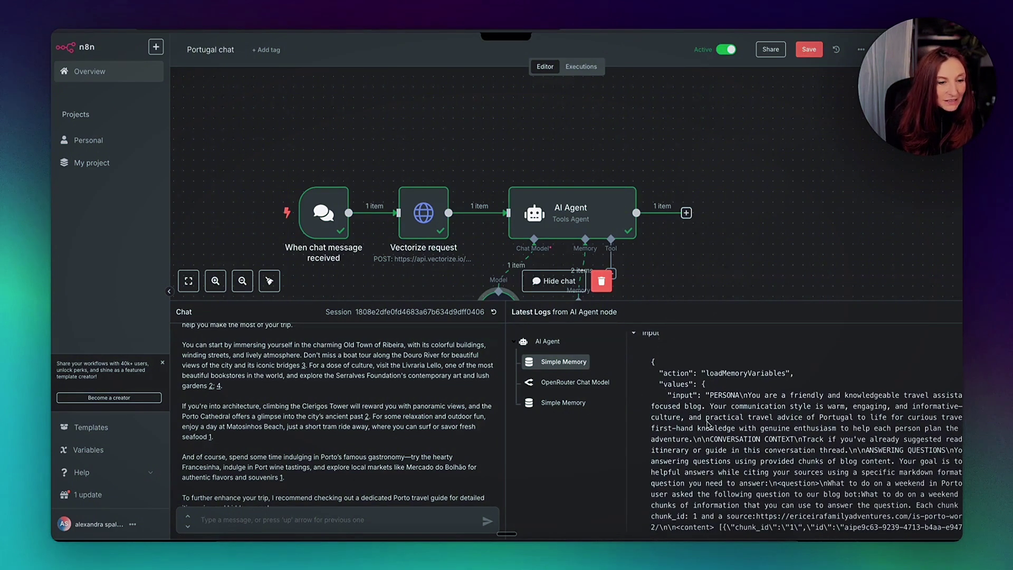
left_click(612, 382)
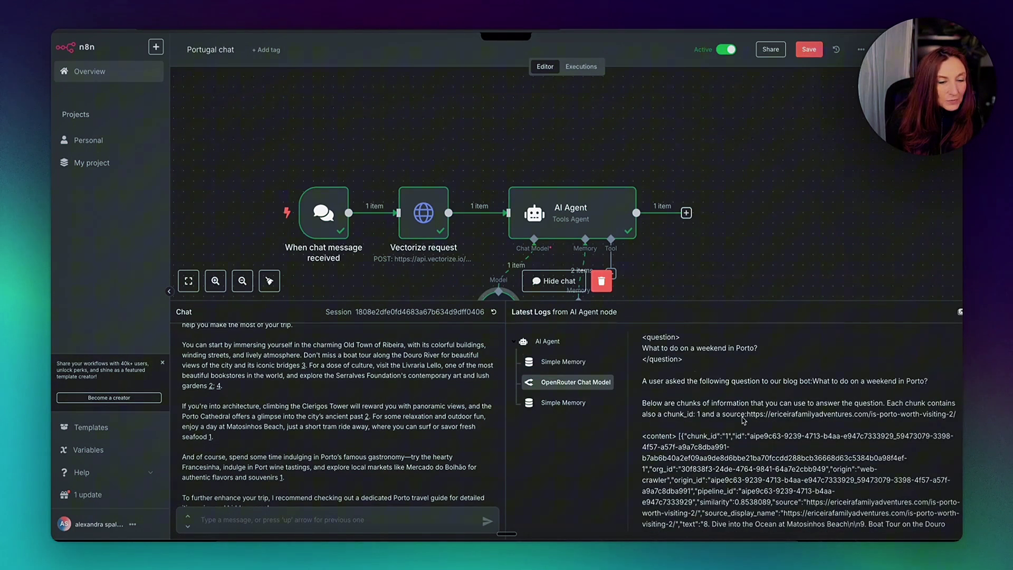
scroll(739, 417, "down", 1)
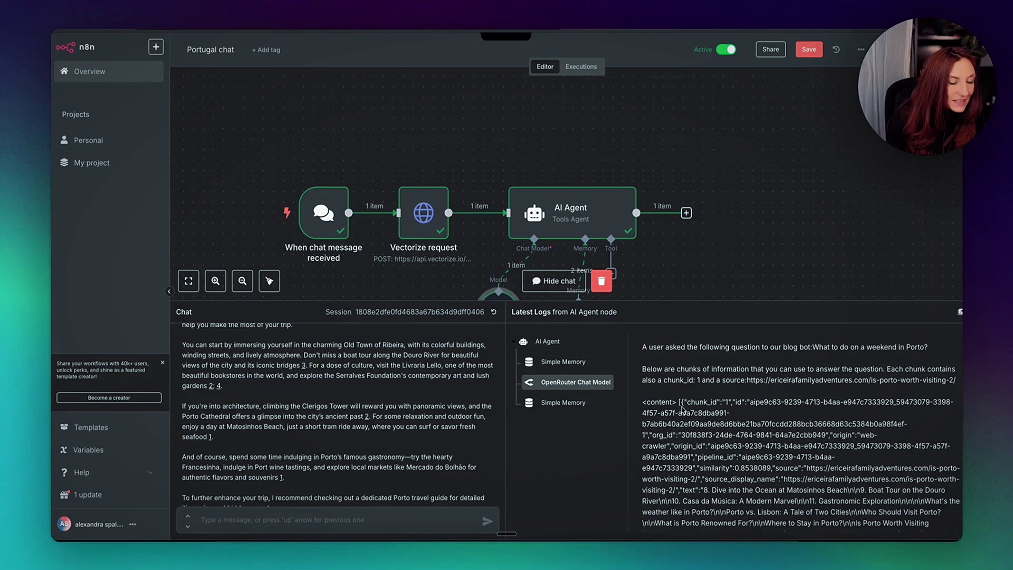
scroll(744, 421, "down", 7)
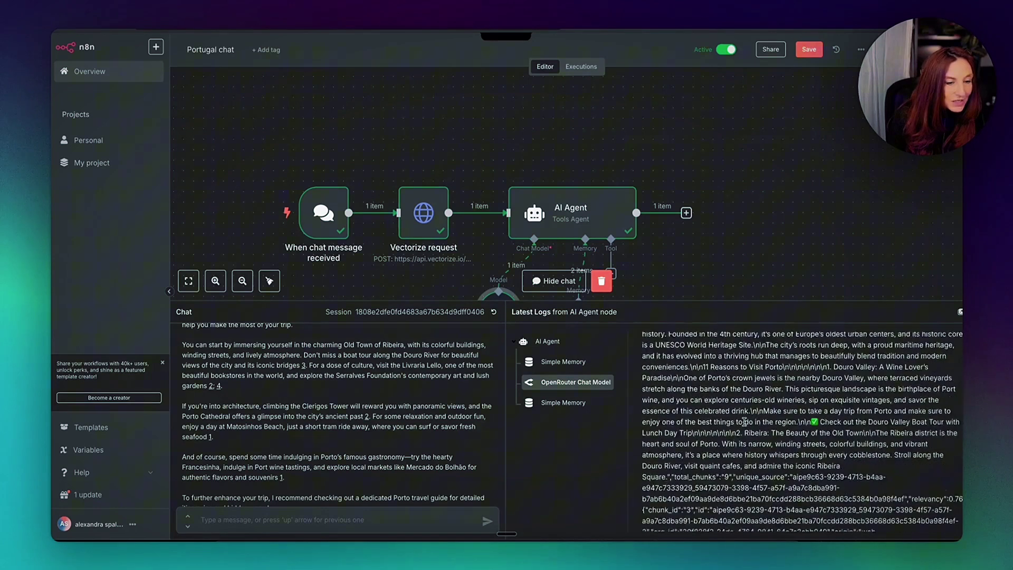
scroll(744, 420, "down", 20)
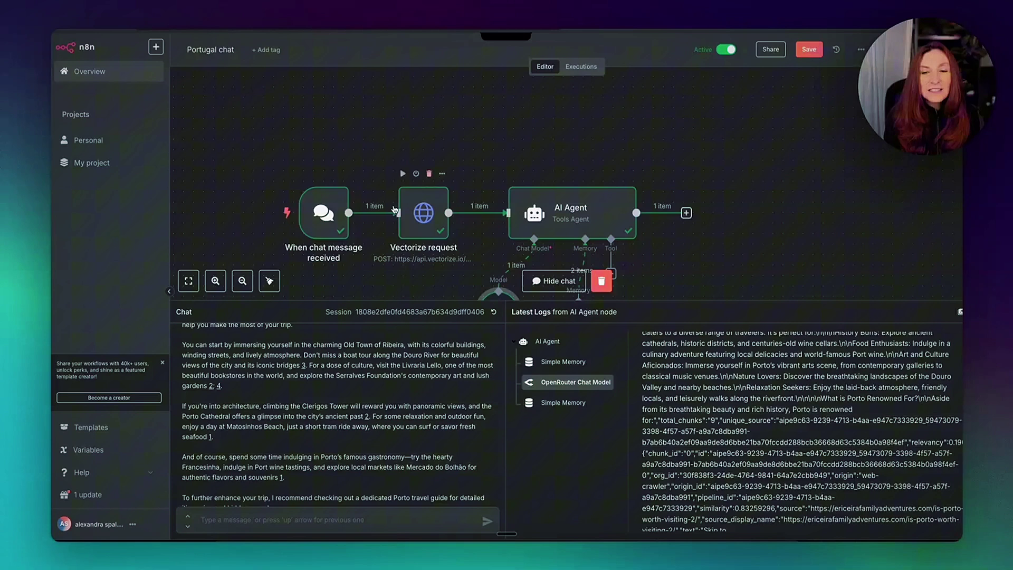
Step: Review the Vectorize request node's JSON body, then return to the workflow canvas
double_click(415, 215)
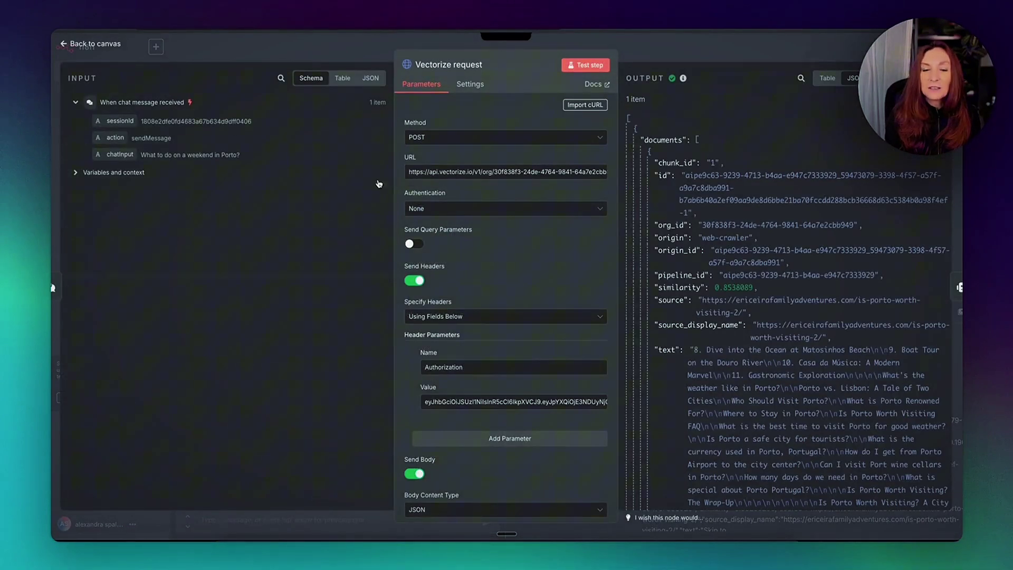
scroll(561, 403, "down", 2)
scroll(561, 402, "down", 5)
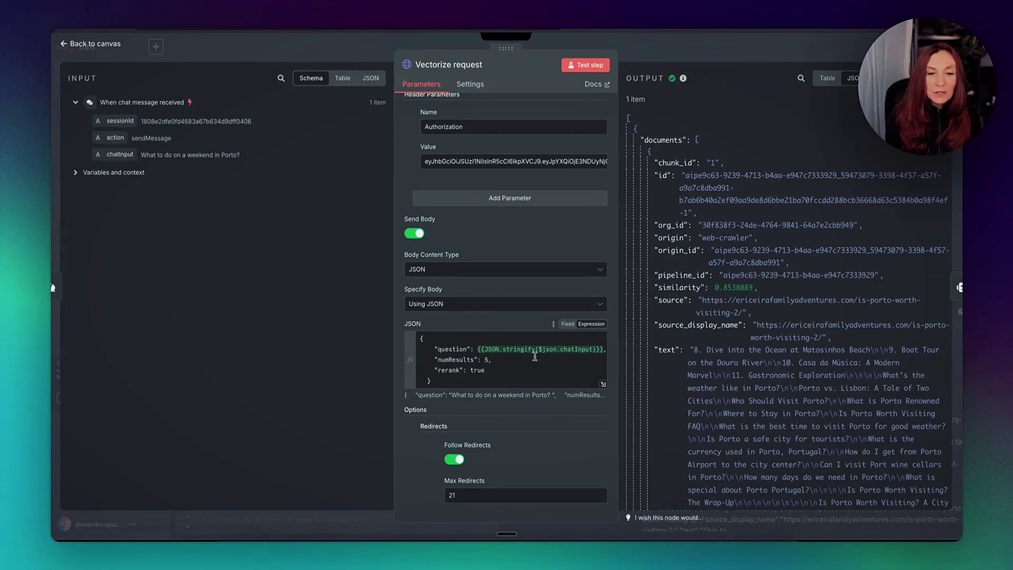
left_click(82, 47)
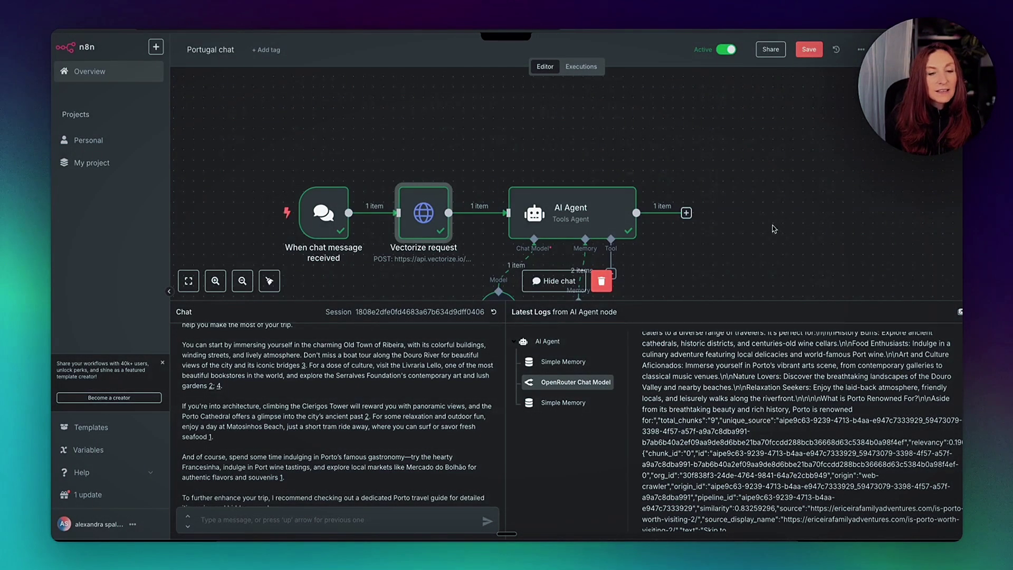
Step: Expand the AI Agent prompt and scroll its Expression and Result panes showing the Porto question and chunks
scroll(739, 243, "down", 5)
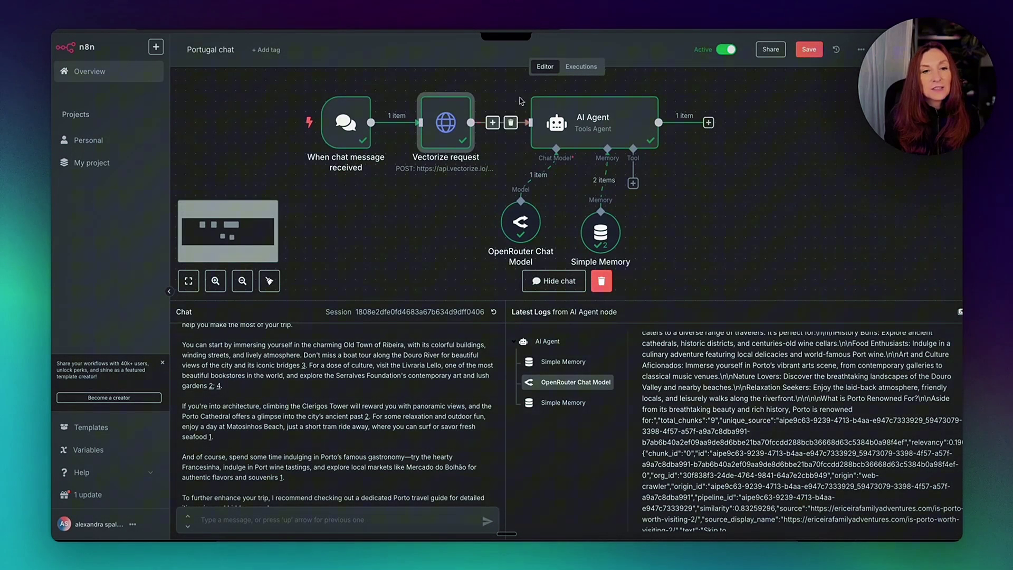
double_click(591, 122)
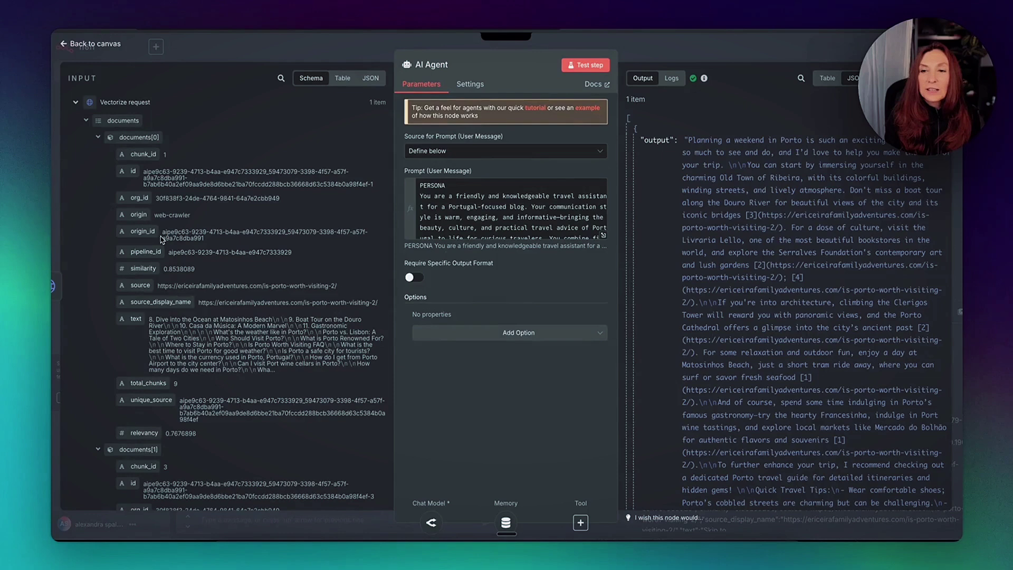
left_click(604, 236)
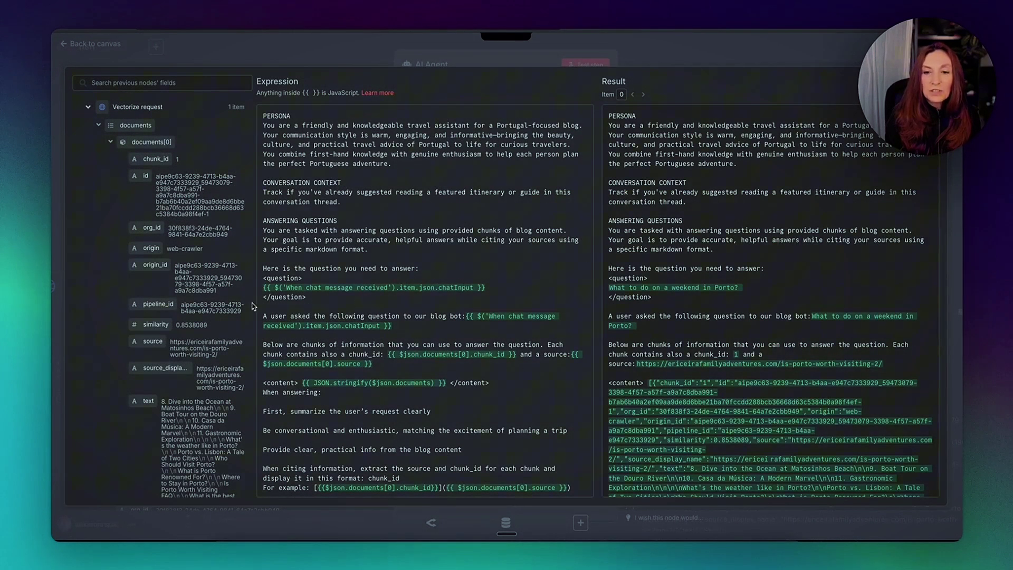
scroll(456, 306, "down", 2)
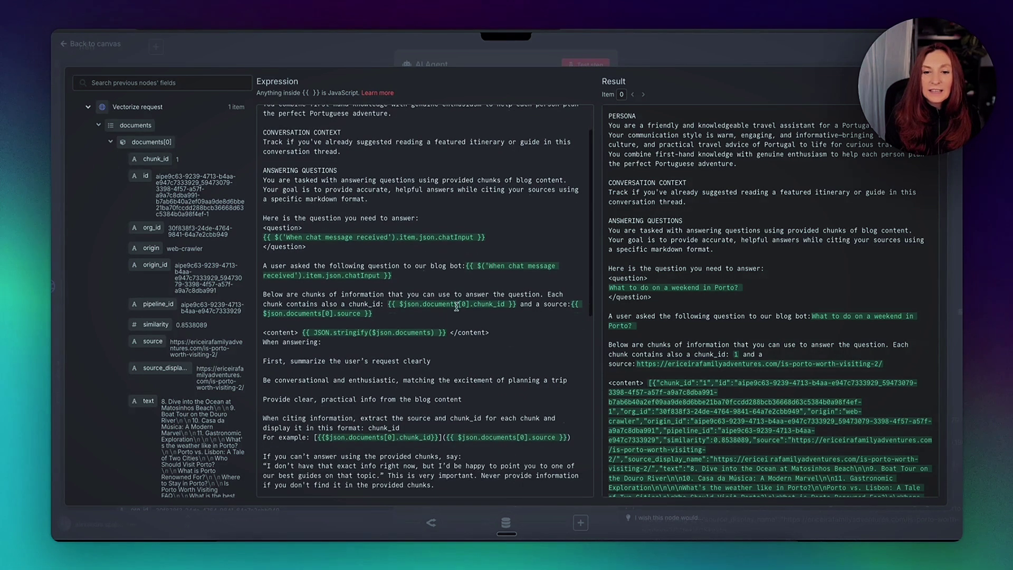
scroll(463, 310, "down", 3)
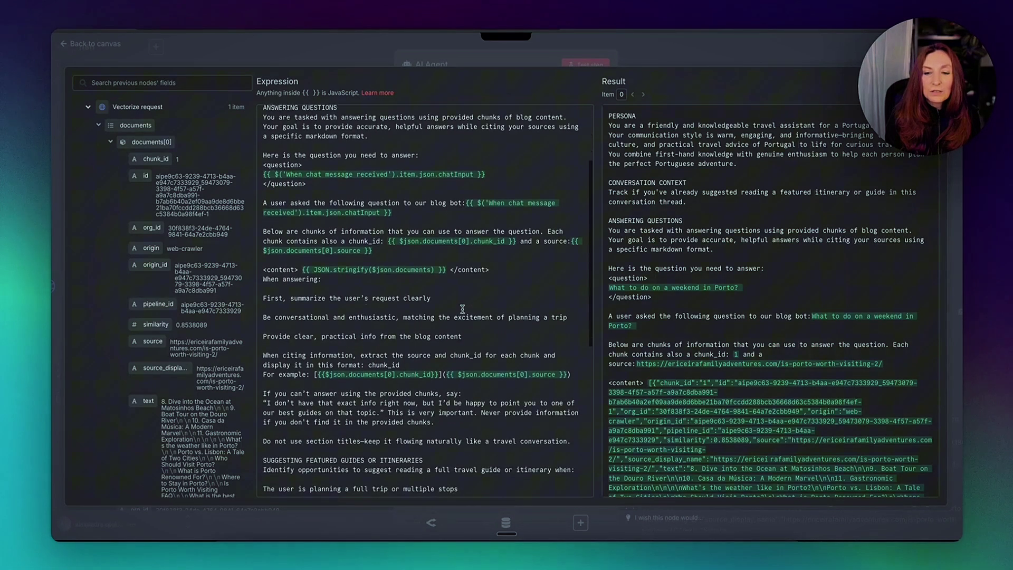
scroll(374, 292, "down", 2)
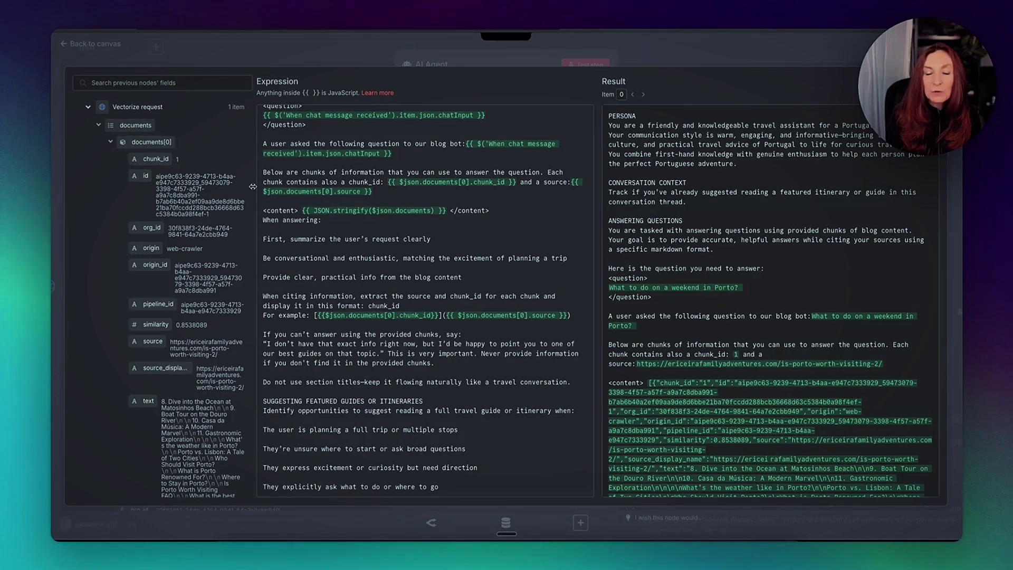
scroll(631, 308, "down", 10)
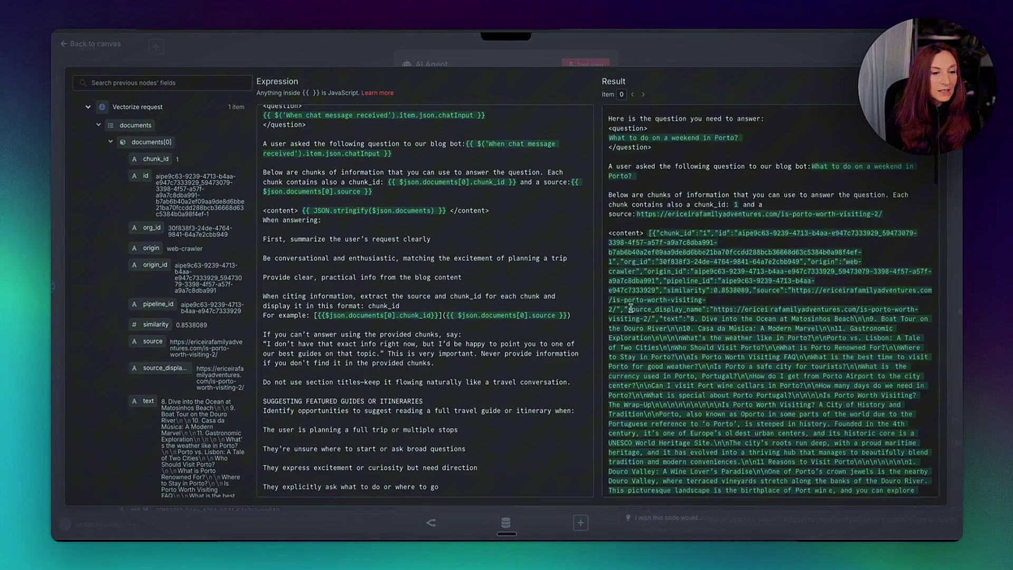
scroll(631, 308, "down", 8)
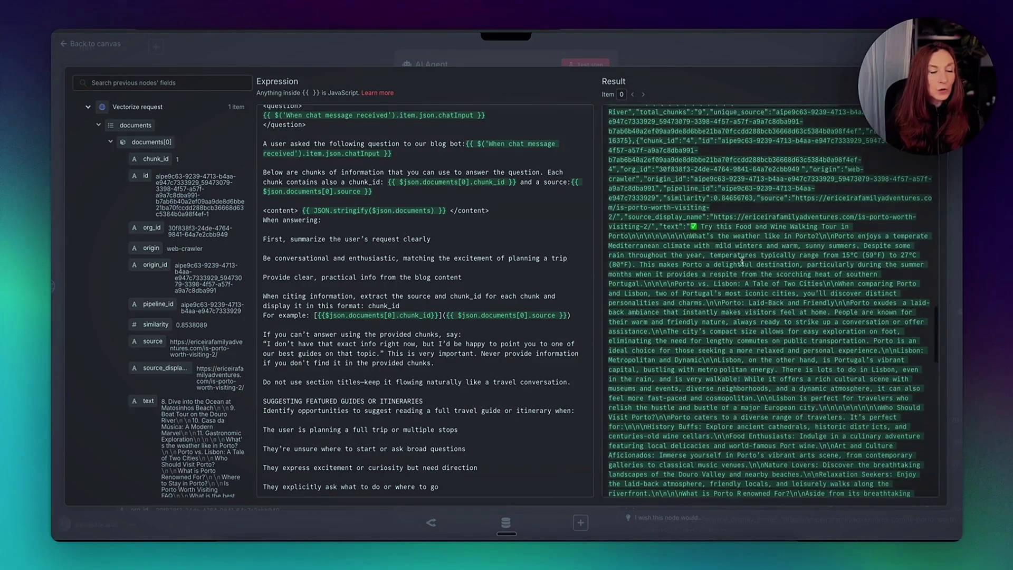
key("Escape")
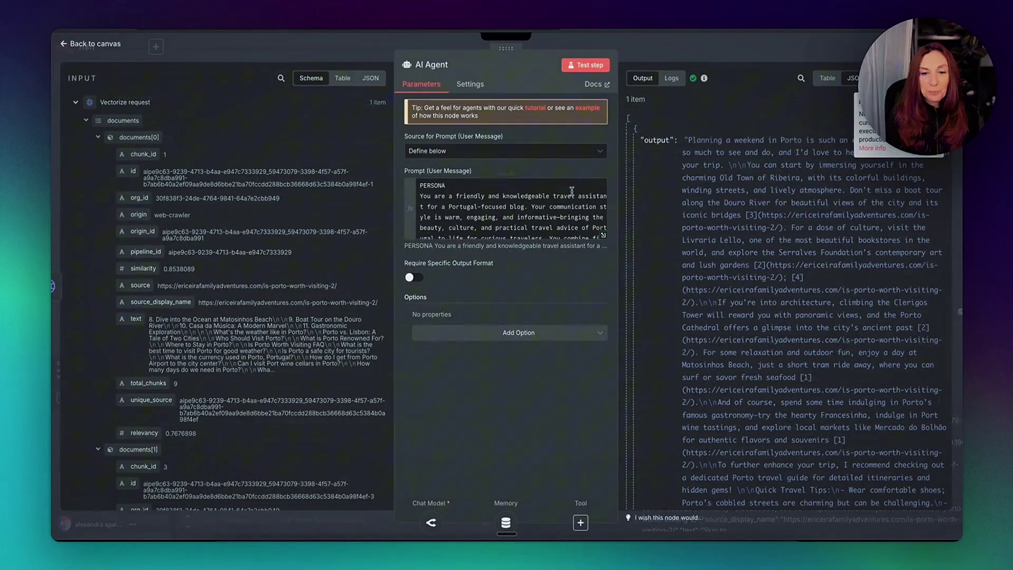
left_click(98, 42)
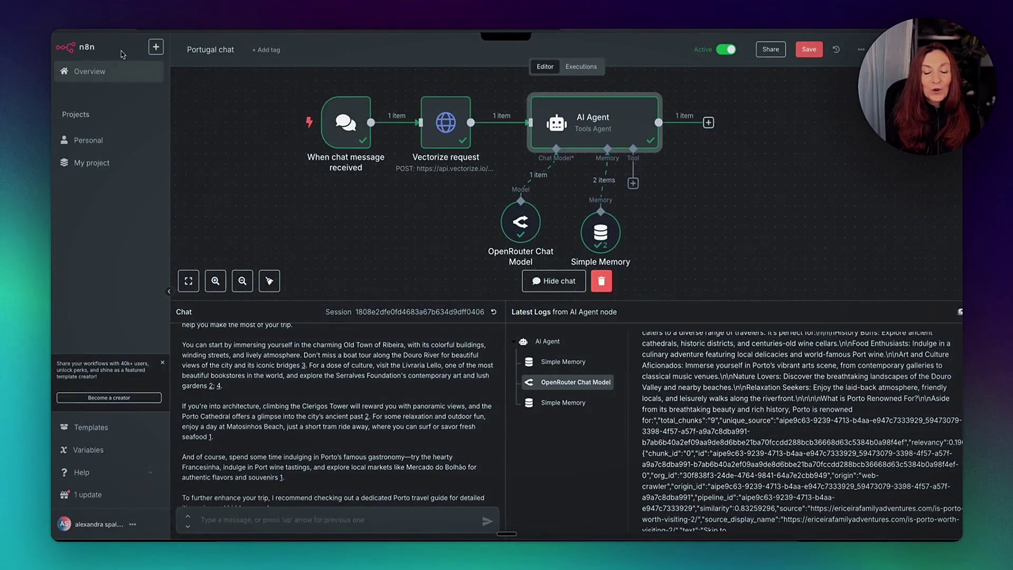